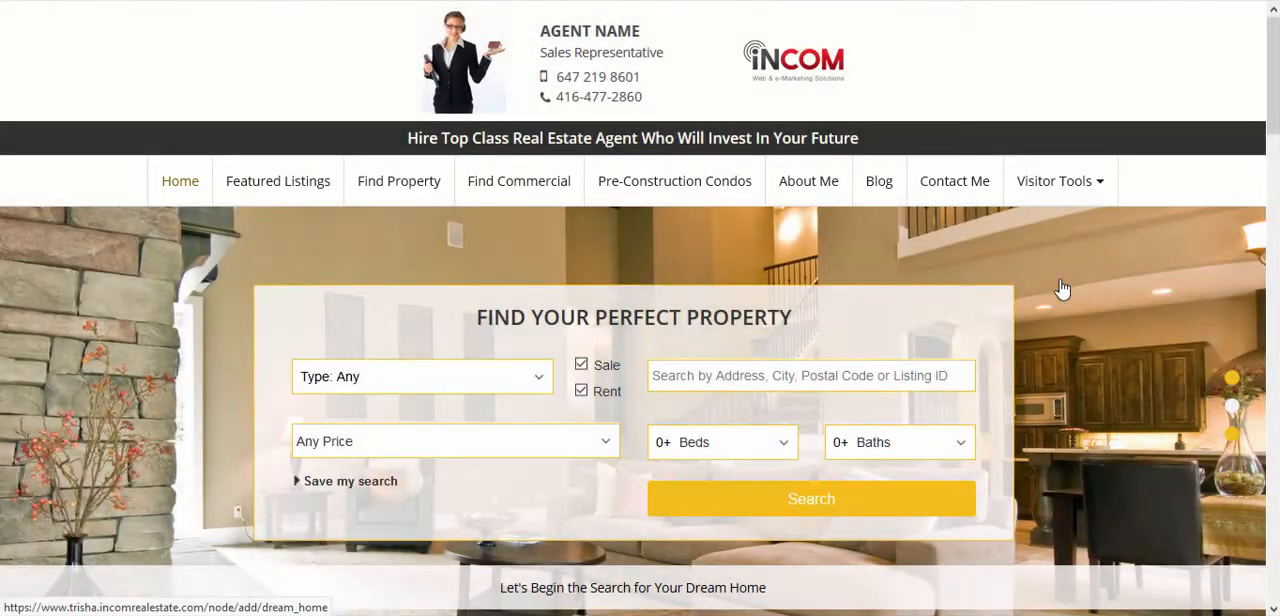
# Step: Log in to the real estate website's back office from the user login page linked in the site footer
pyautogui.click(1083, 183)
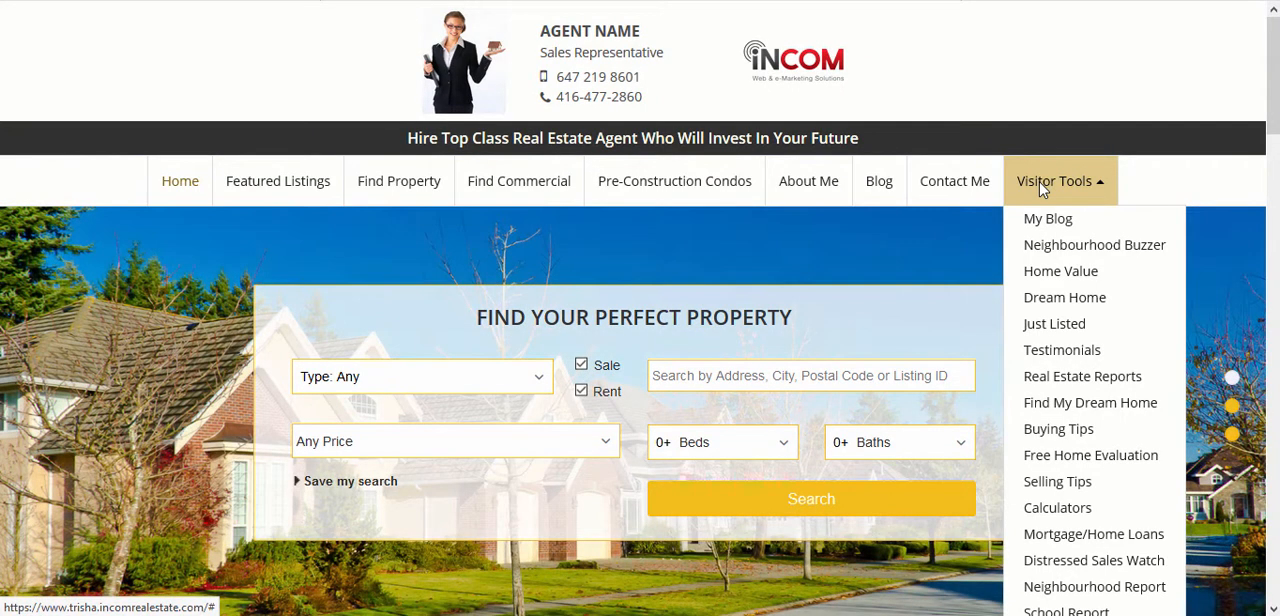
pyautogui.scroll(-15, 640, 308)
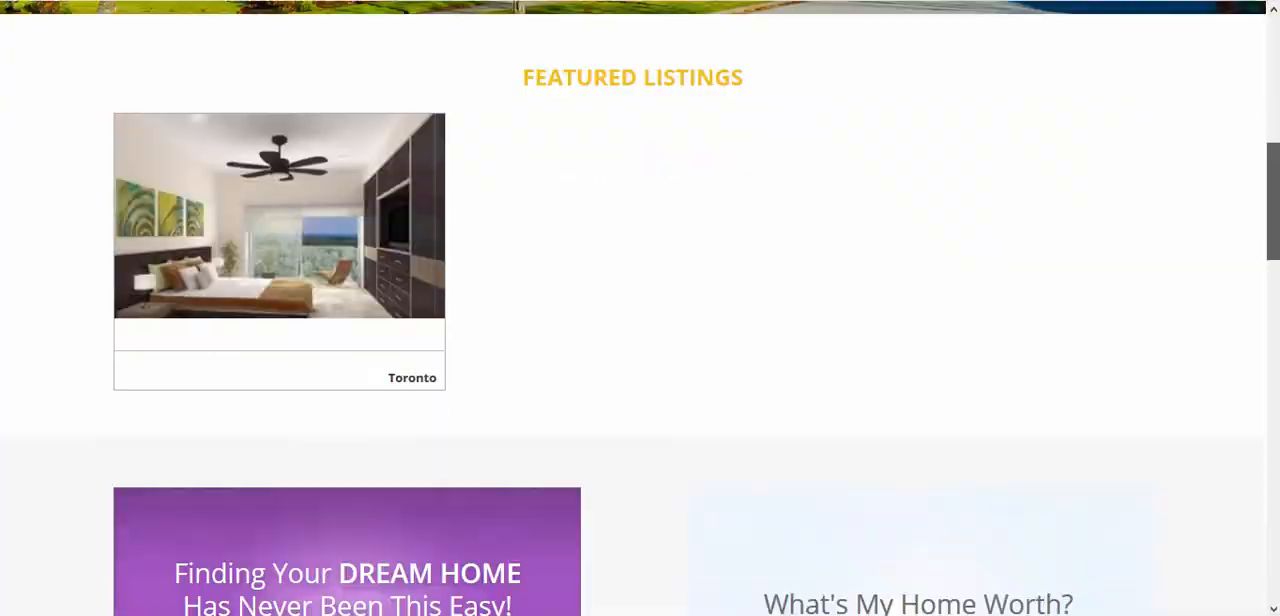
pyautogui.scroll(-10, 1196, 548)
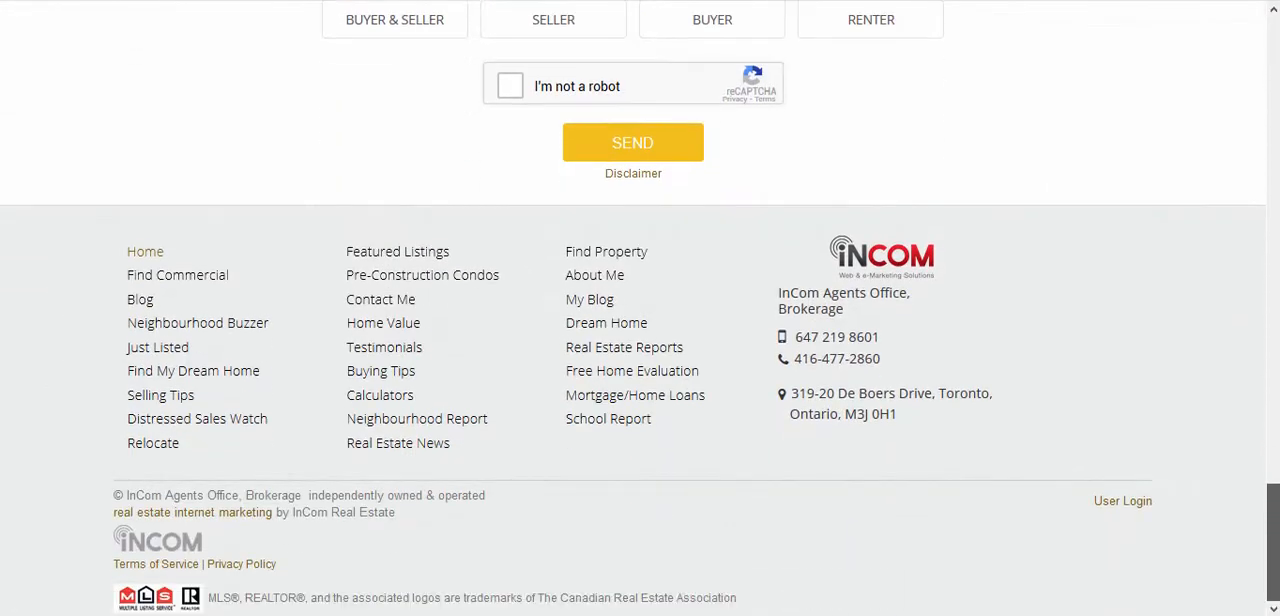
pyautogui.click(1137, 507)
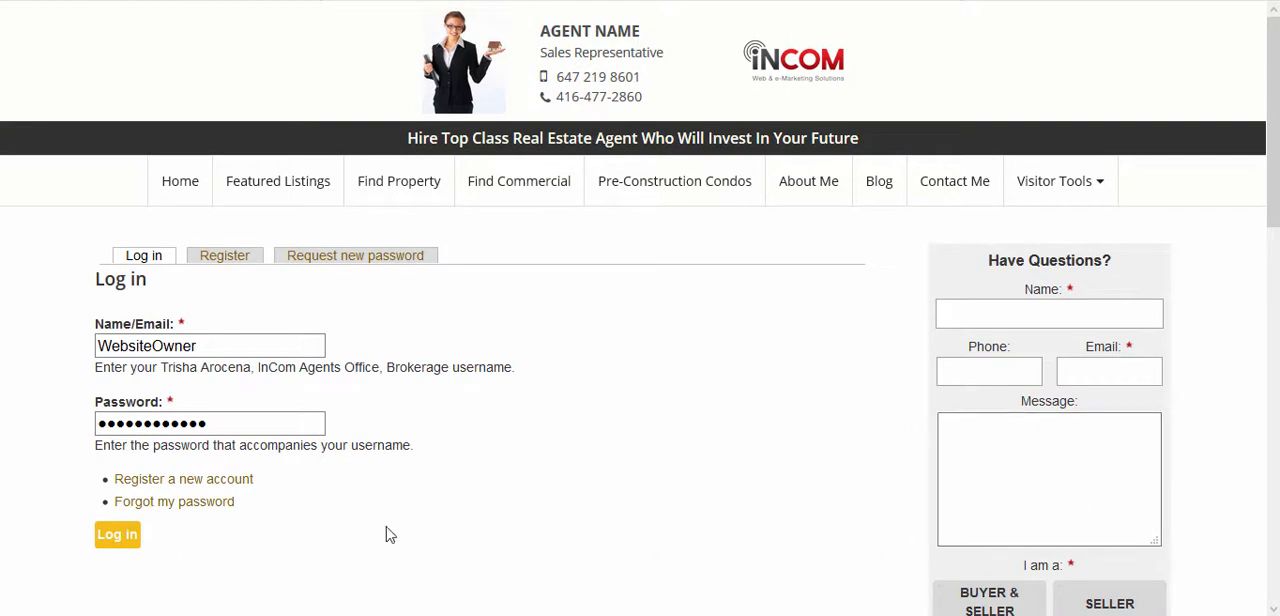
pyautogui.click(117, 535)
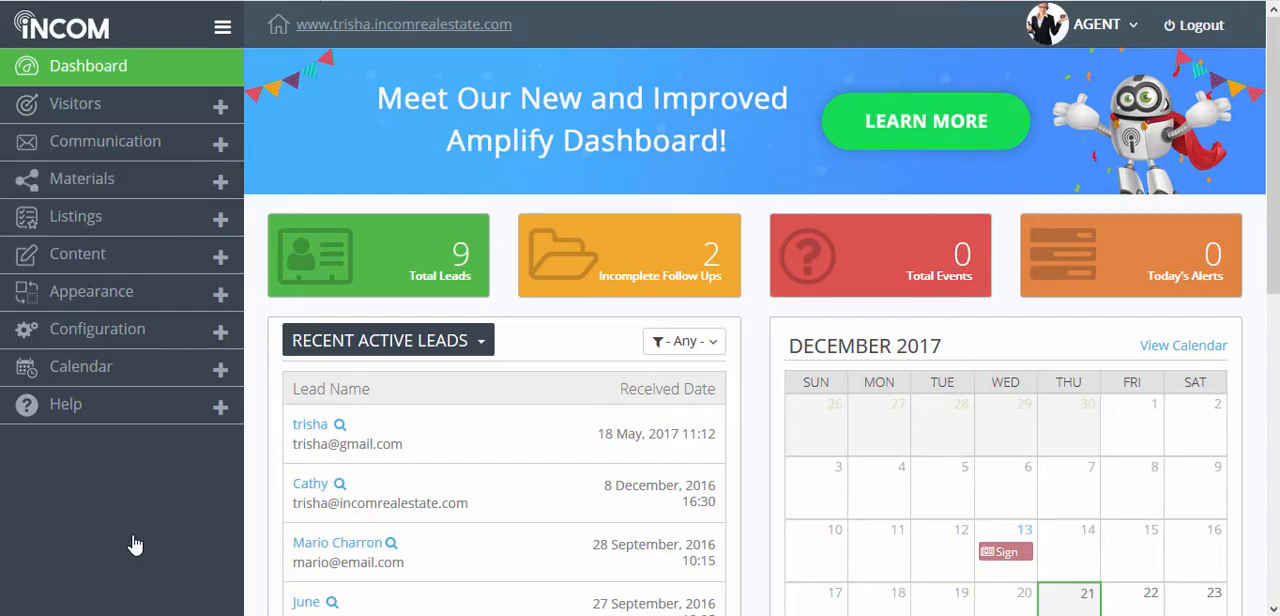
# Step: Open the Menu Manager in the content section and inspect the Visitor Tools menu on the live website
pyautogui.click(141, 263)
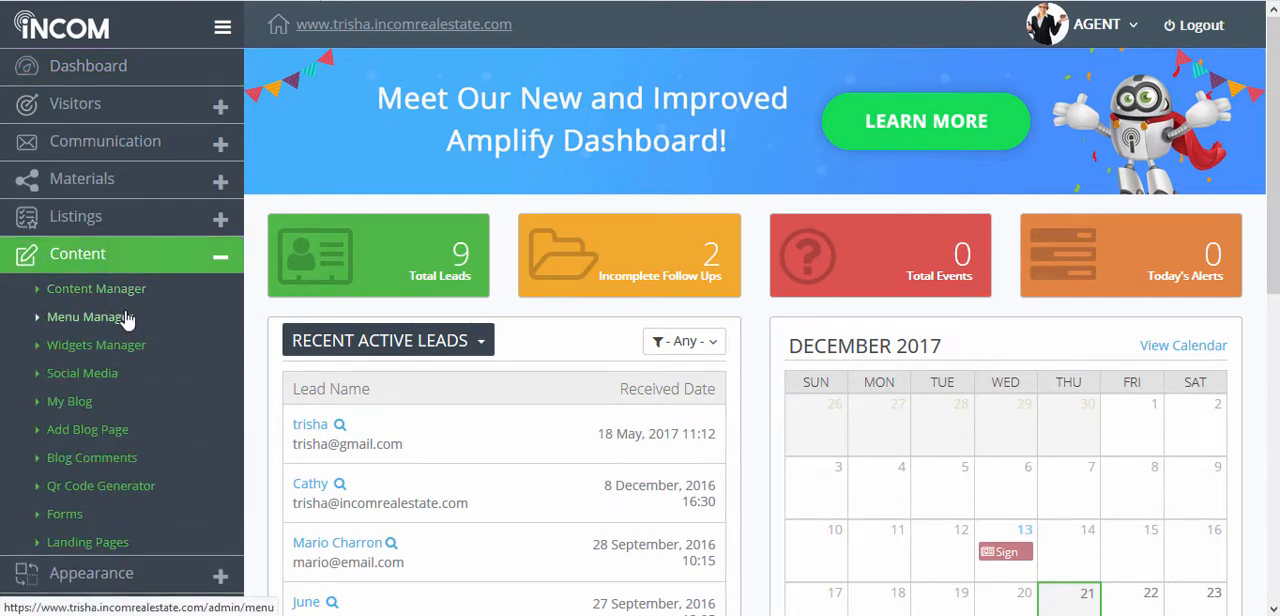
pyautogui.click(118, 318)
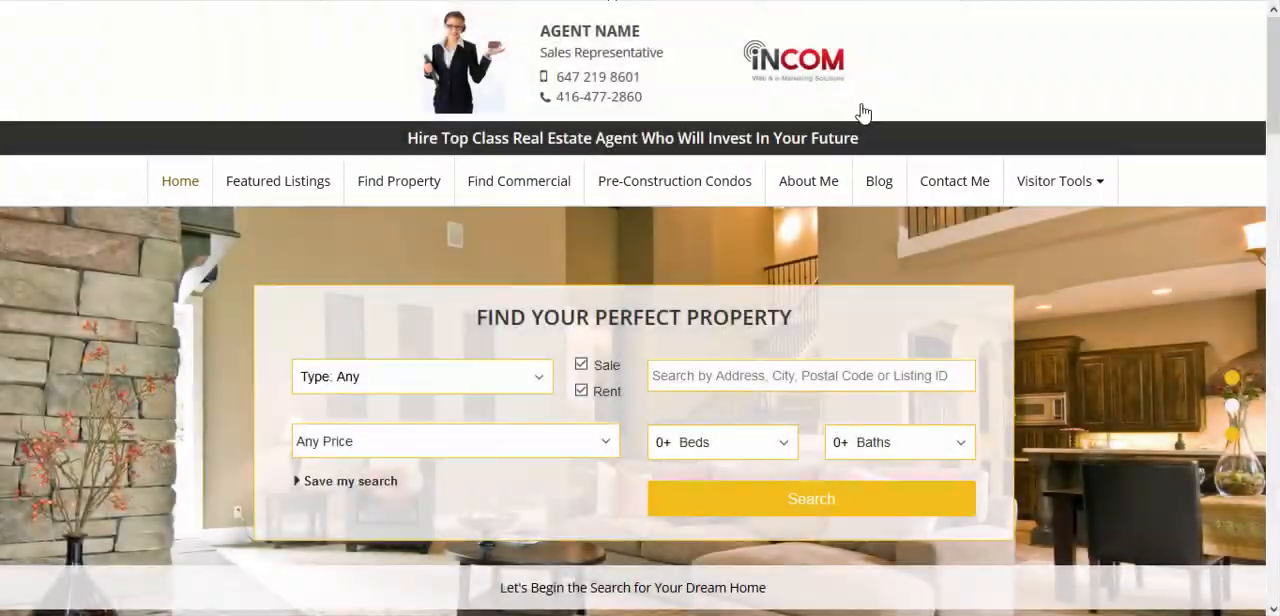
pyautogui.click(1095, 183)
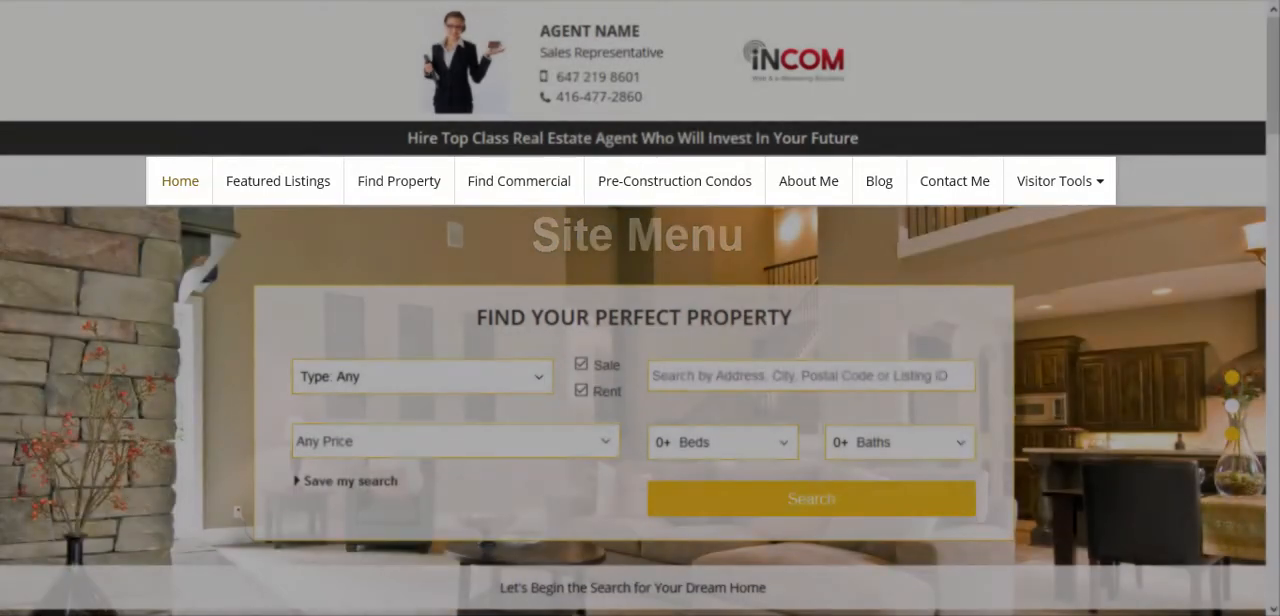
pyautogui.click(1068, 185)
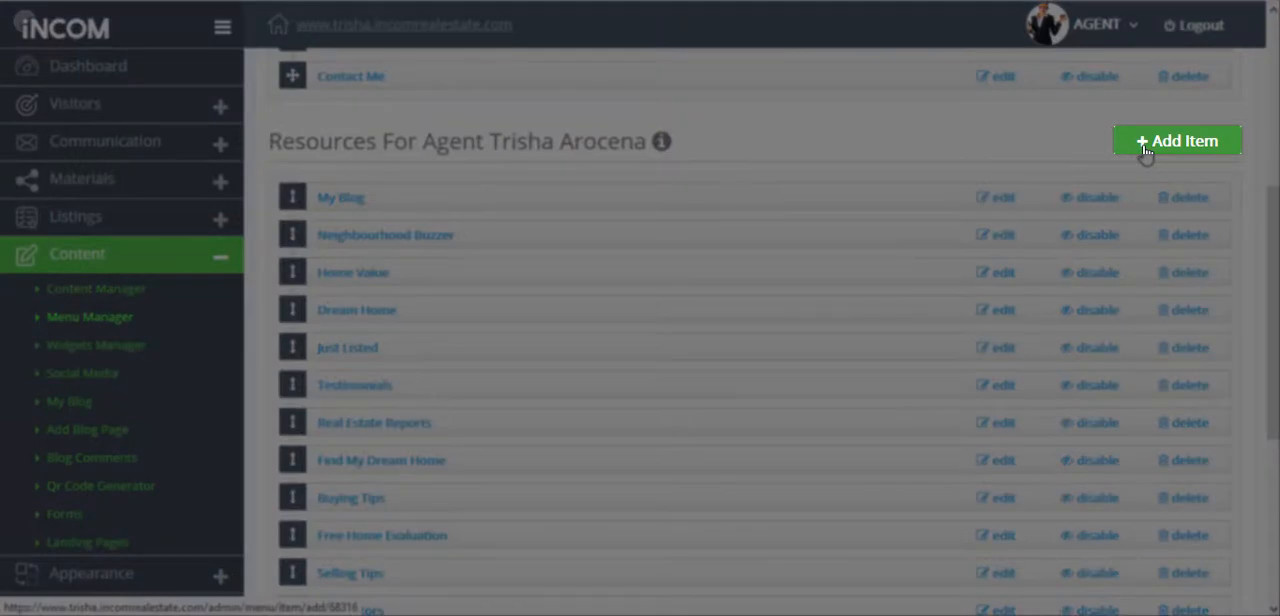
# Step: Start a new item in the agent's Resources menu, using "PreConstruction Condos" as both title and description
pyautogui.click(1145, 145)
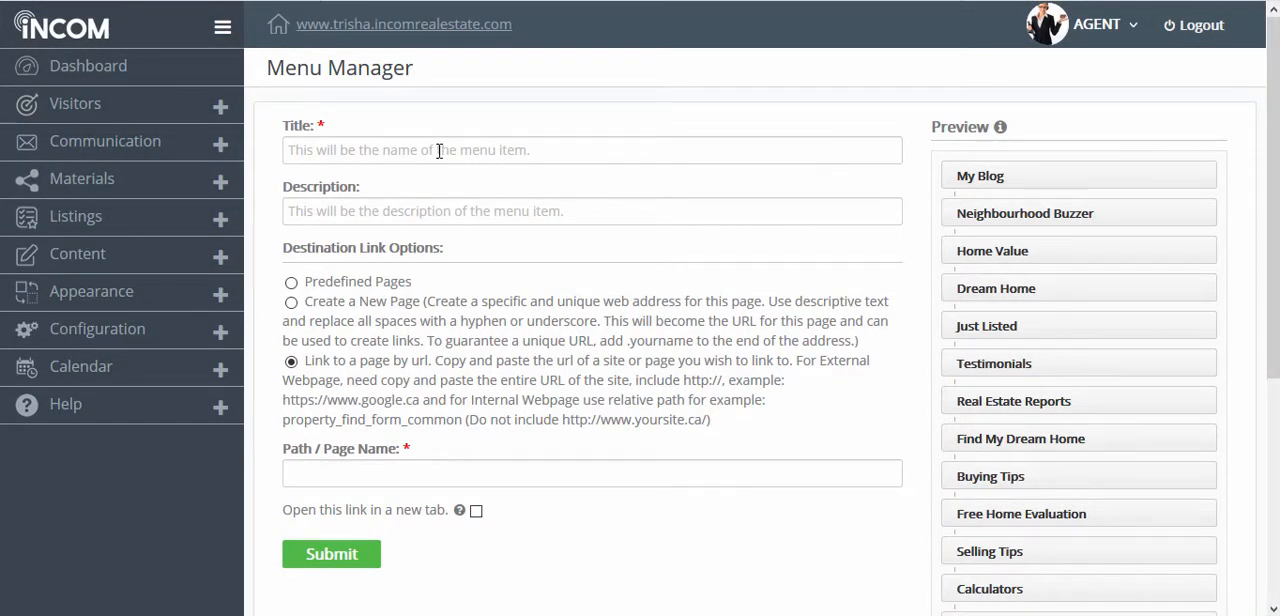
pyautogui.write('Precons')
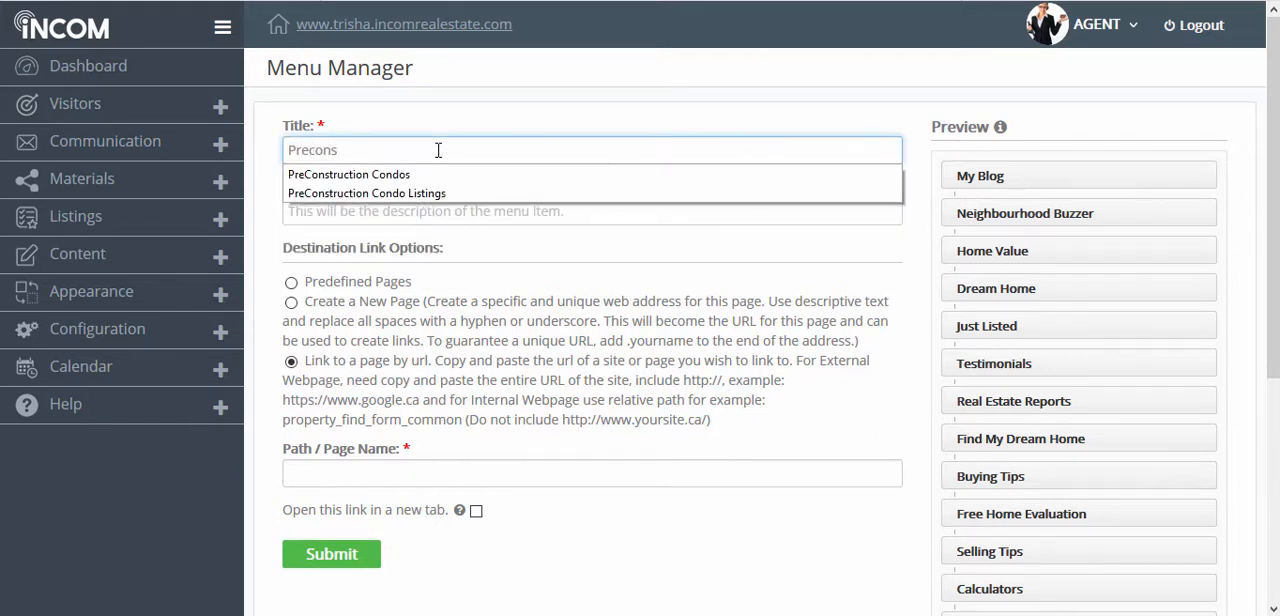
pyautogui.press('Down')
pyautogui.press('Return')
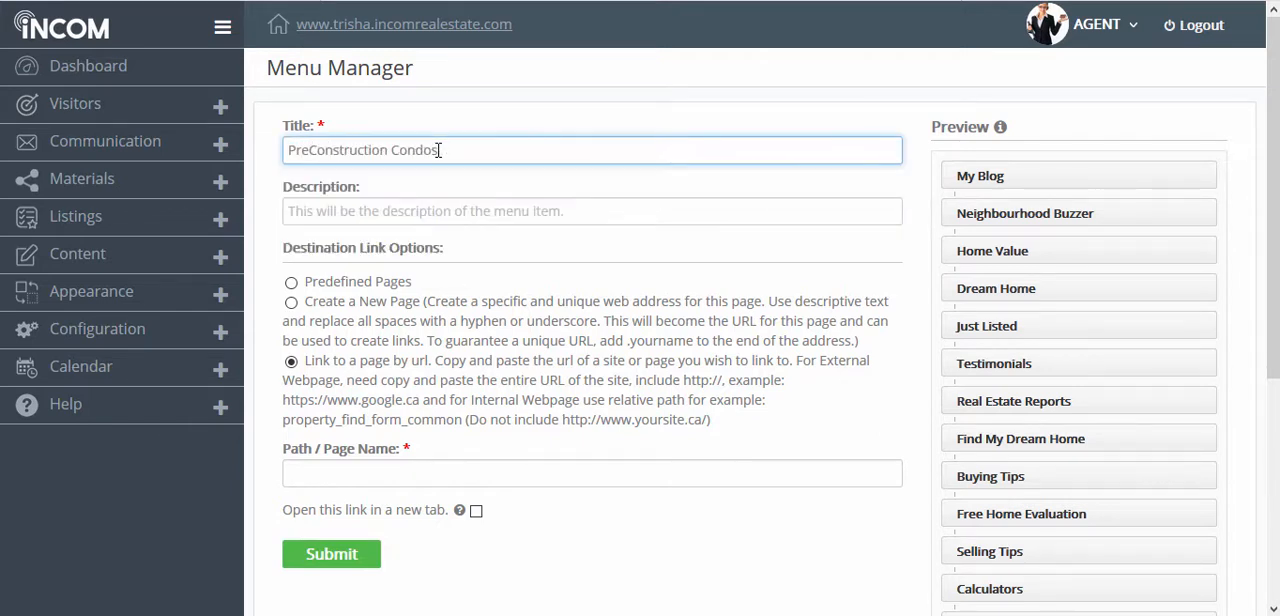
pyautogui.hotkey('ctrl', 'a')
pyautogui.hotkey('ctrl', 'c')
pyautogui.click(425, 210)
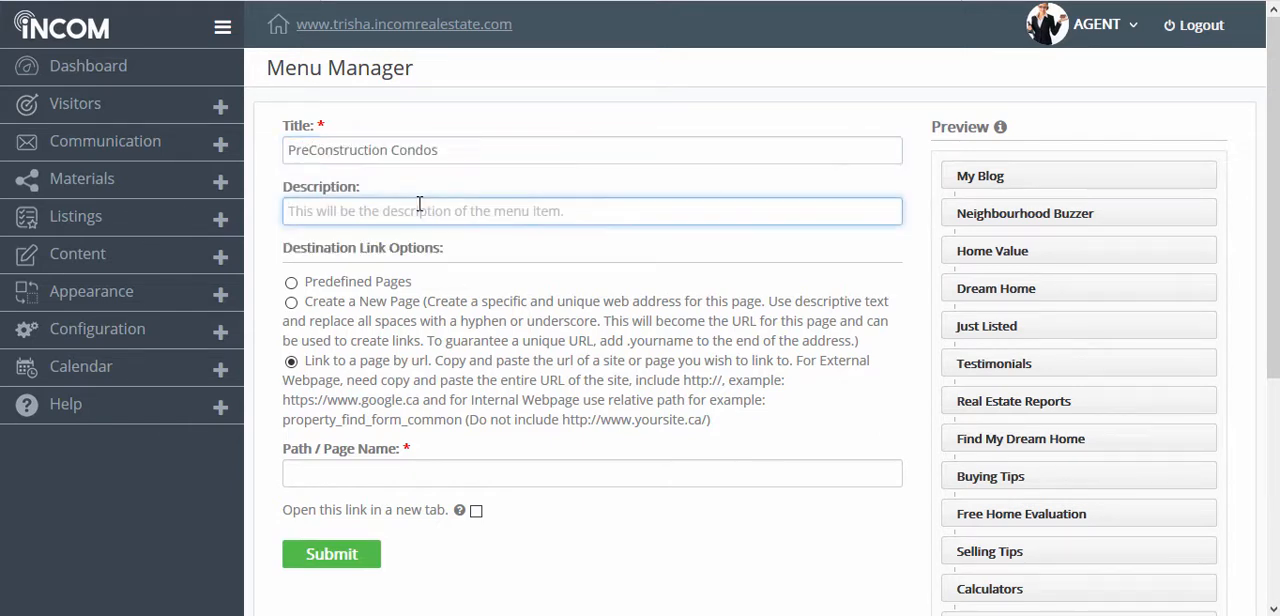
pyautogui.hotkey('ctrl', 'v')
pyautogui.hotkey('ctrl', 'a')
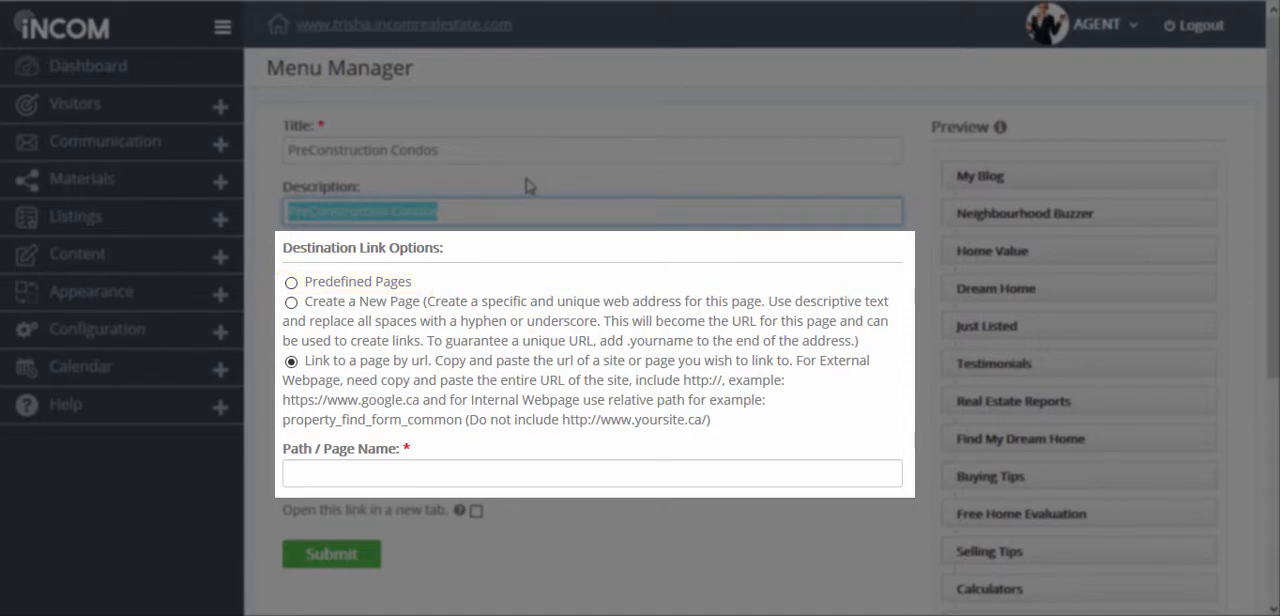
# Step: Link the new item to the predefined page "Pre-Construction Condo List - Pre-Construction Condo"
pyautogui.click(368, 284)
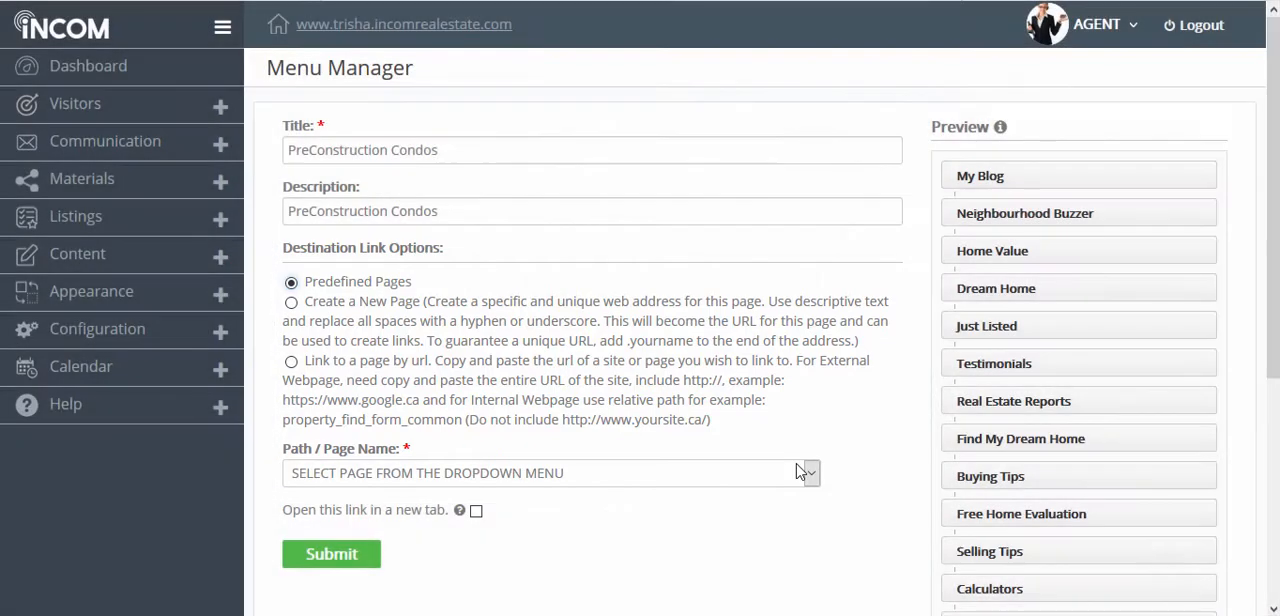
pyautogui.click(800, 472)
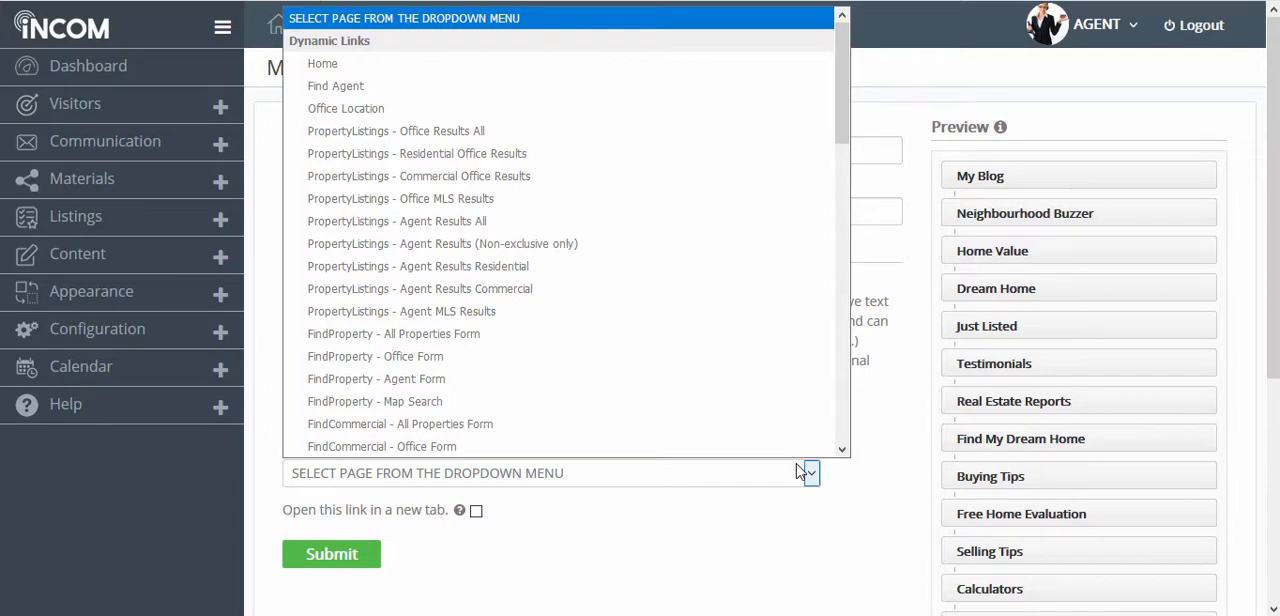
pyautogui.scroll(-4, 766, 271)
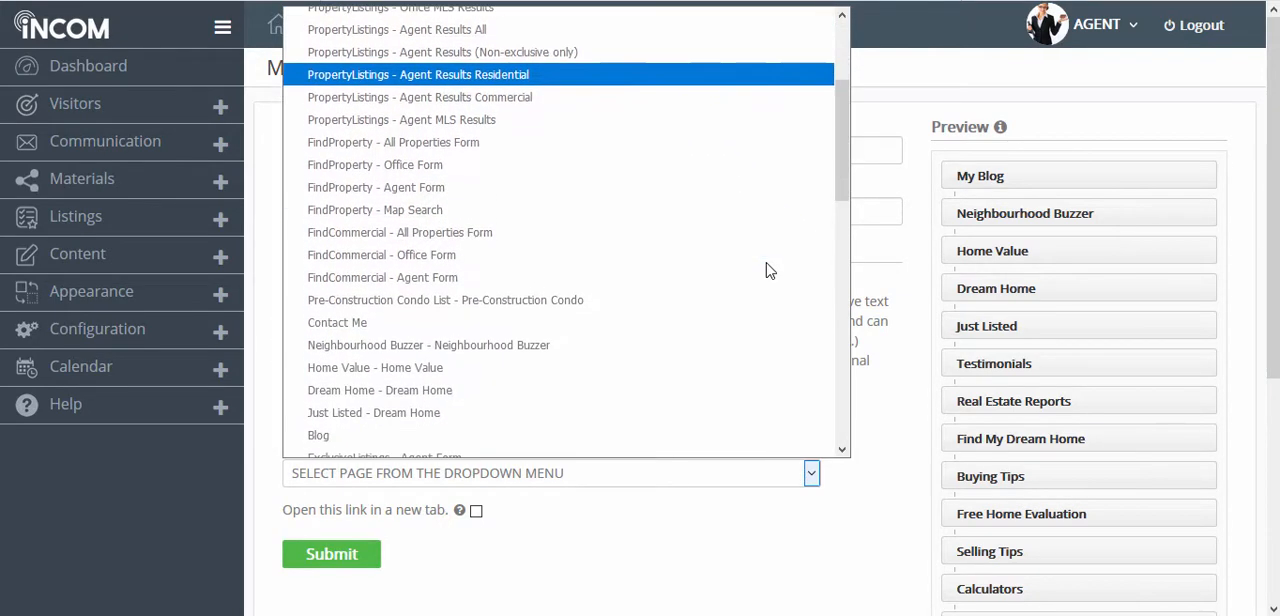
pyautogui.click(658, 303)
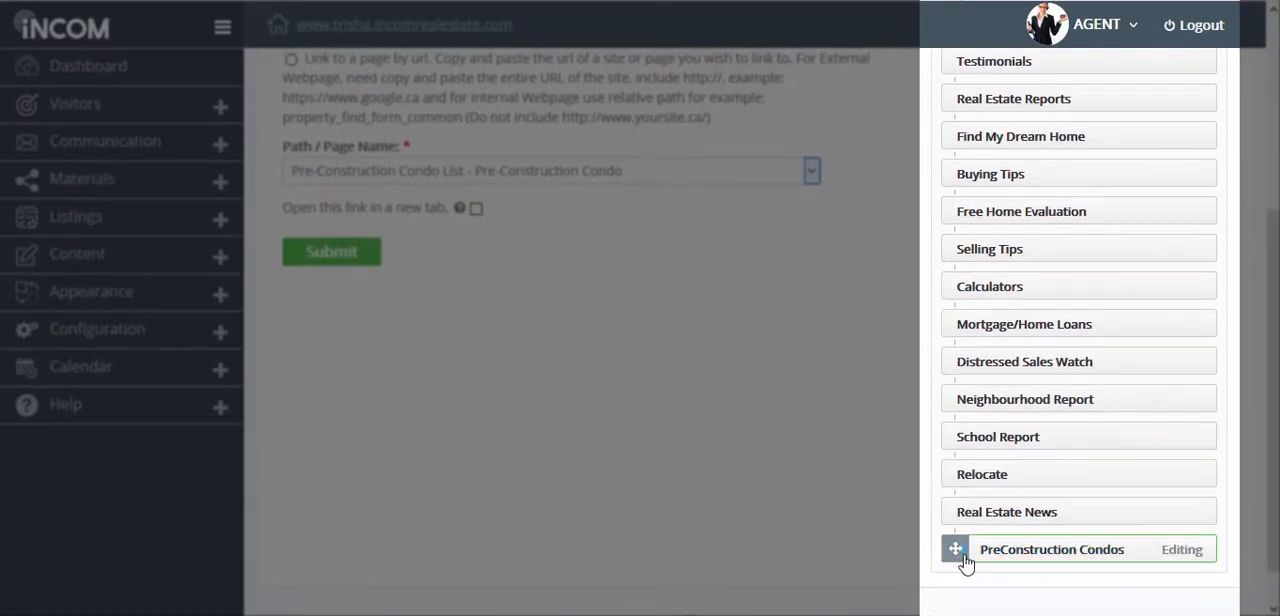
# Step: Place the PreConstruction Condos item directly below My Blog in the menu order and submit it
pyautogui.moveTo(964, 563); pyautogui.dragTo(950, 228)
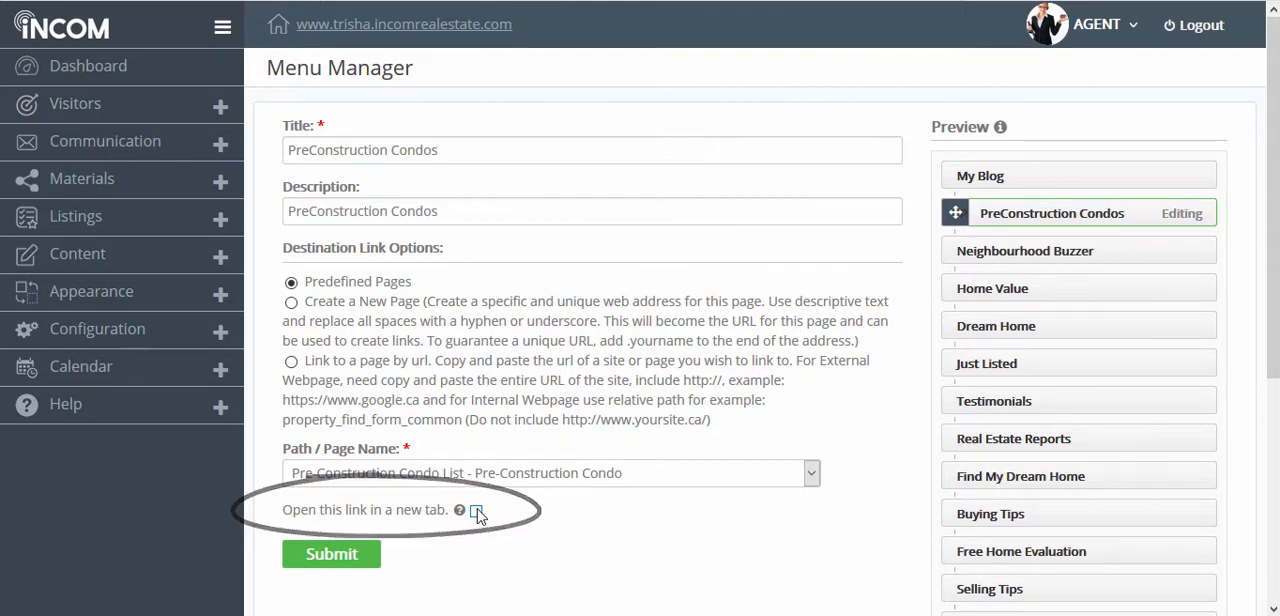
pyautogui.click(331, 555)
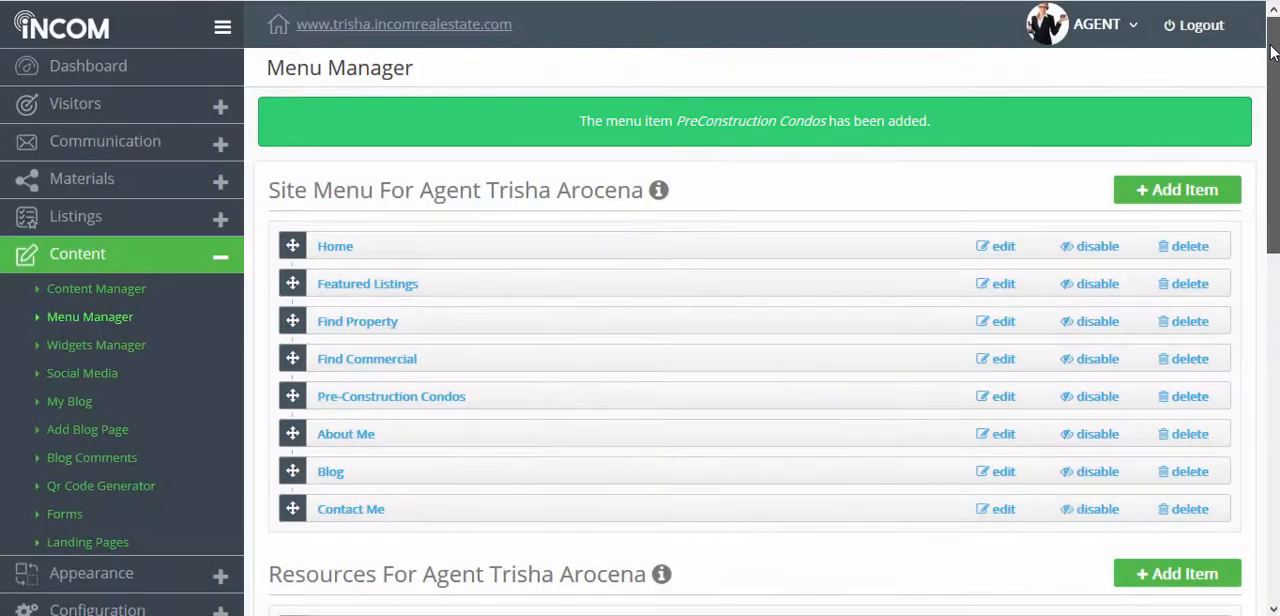
# Step: Check the PreConstruction Condos item in the Resources list and in the live website's Visitor Tools menu
pyautogui.moveTo(1272, 52); pyautogui.dragTo(1265, 190)
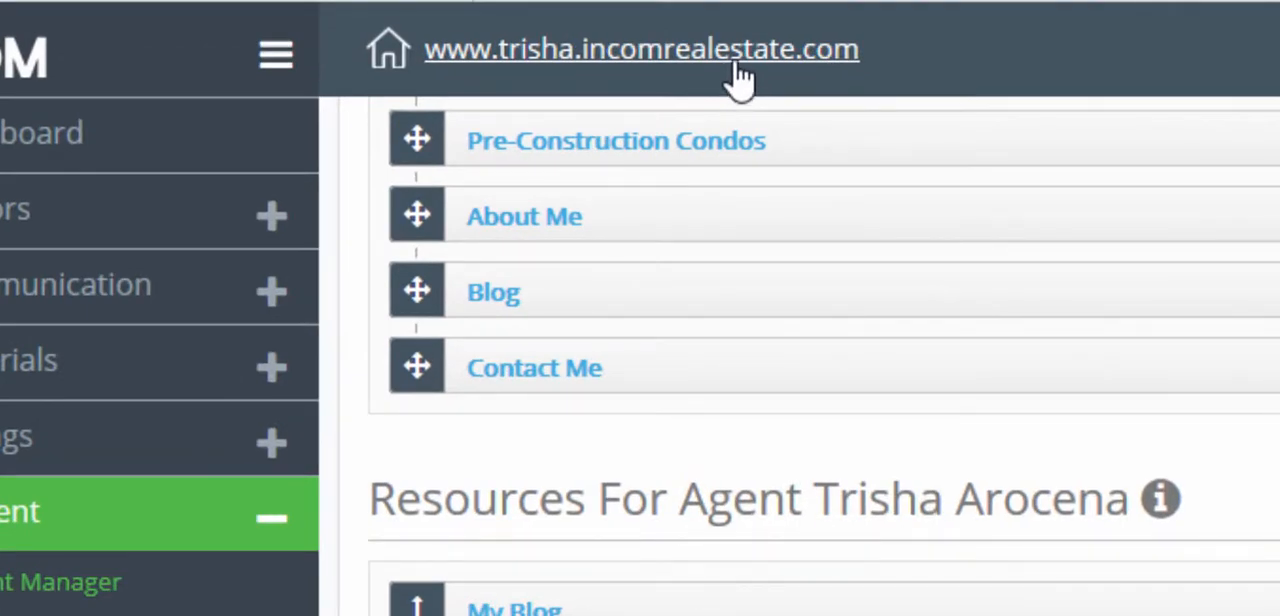
pyautogui.click(736, 80)
pyautogui.click(1025, 176)
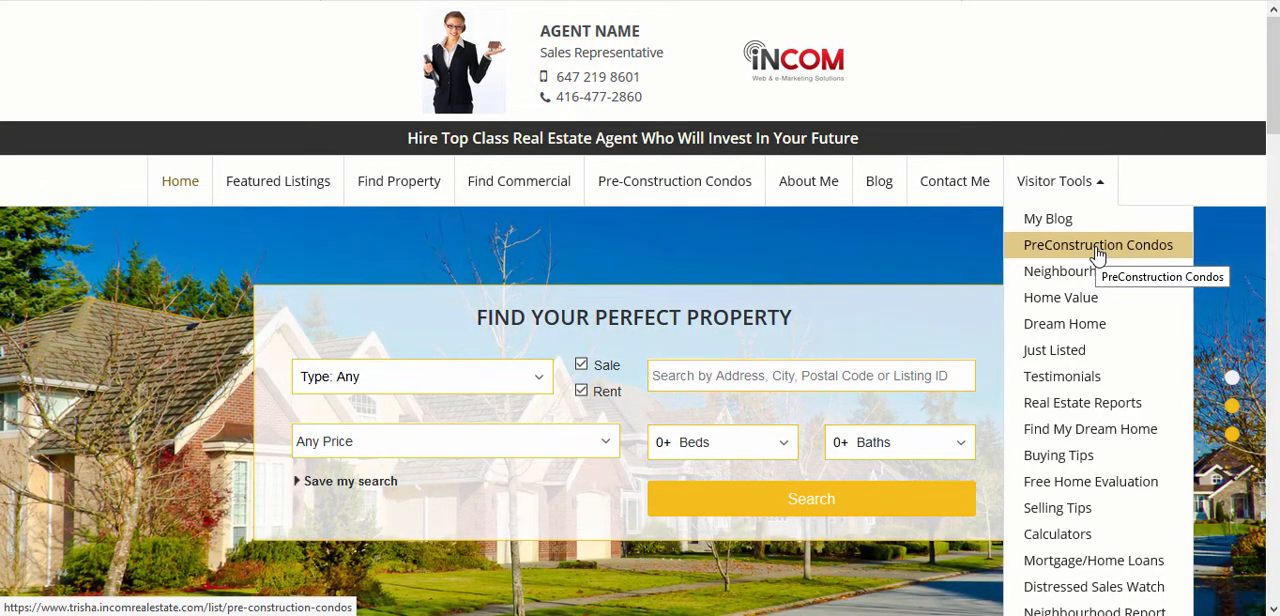
# Step: Search the website's properties for "toronto" and browse the listings
pyautogui.click(807, 374)
pyautogui.write('toronto')
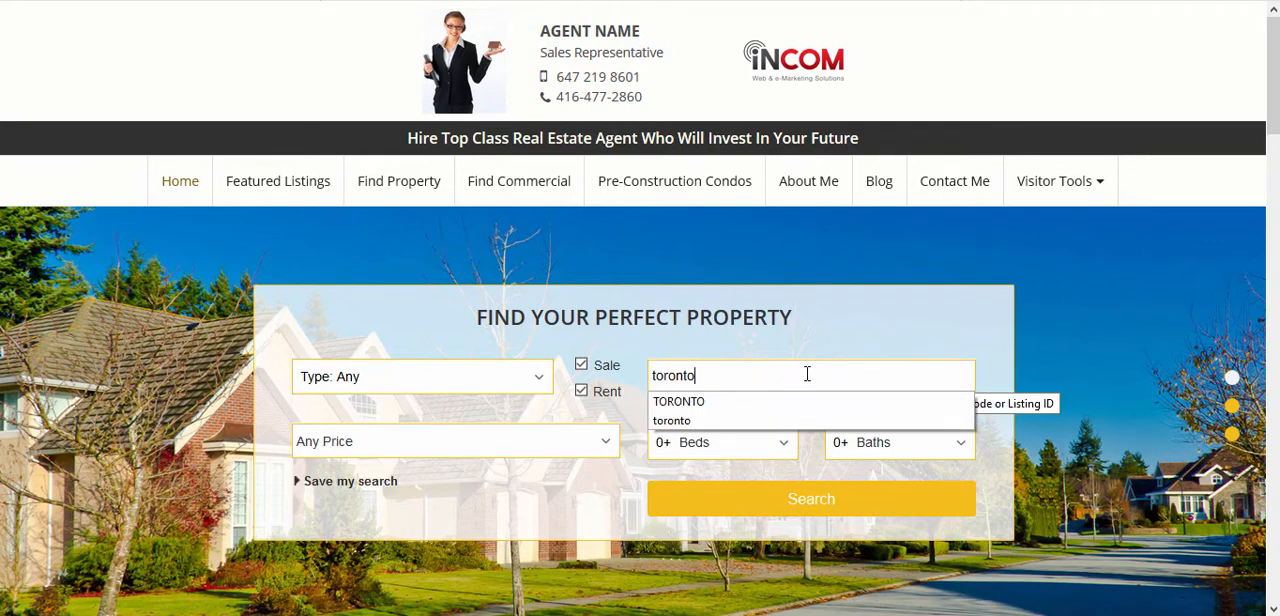
pyautogui.press('Return')
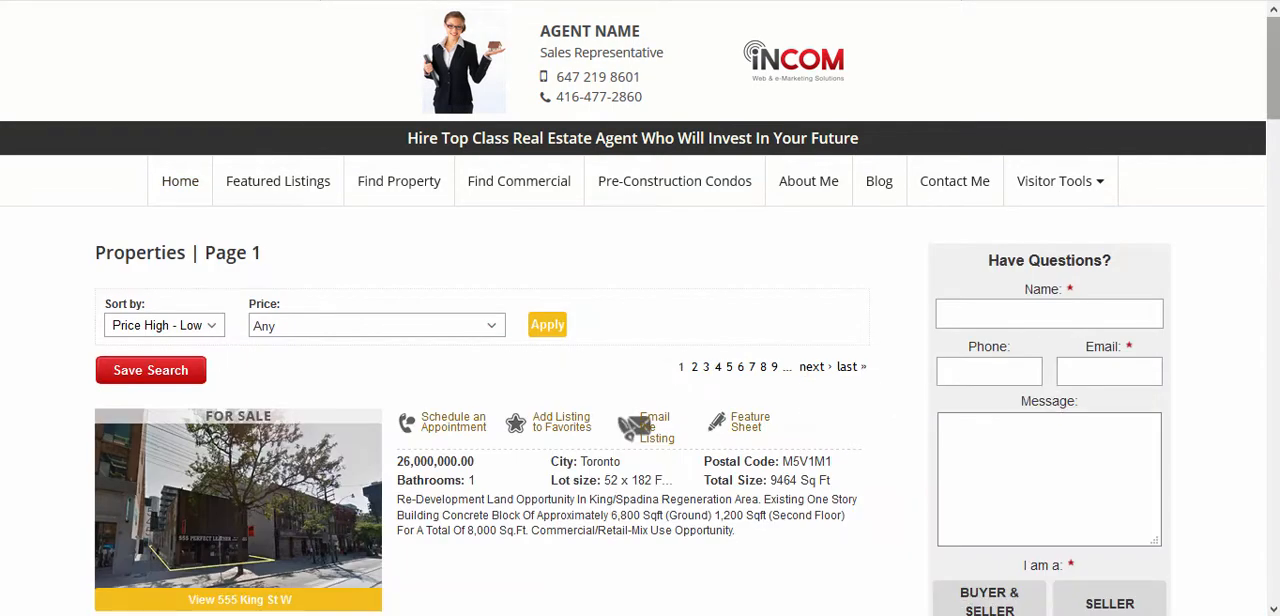
pyautogui.scroll(-5, 640, 308)
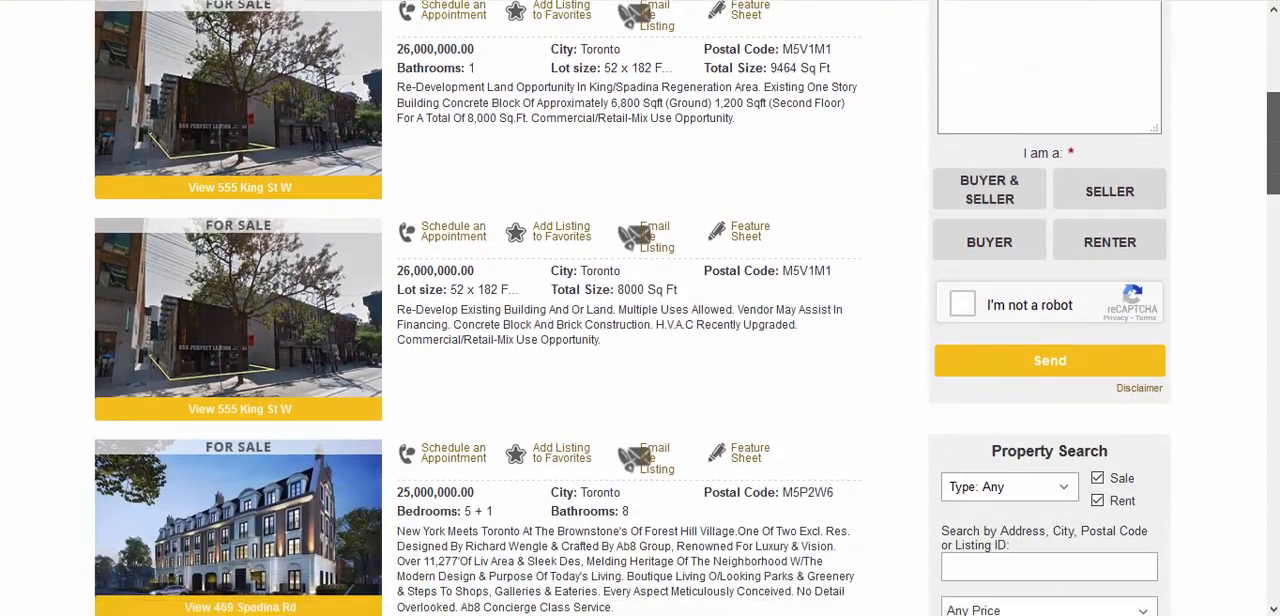
pyautogui.scroll(-5, 640, 308)
pyautogui.scroll(10, 640, 308)
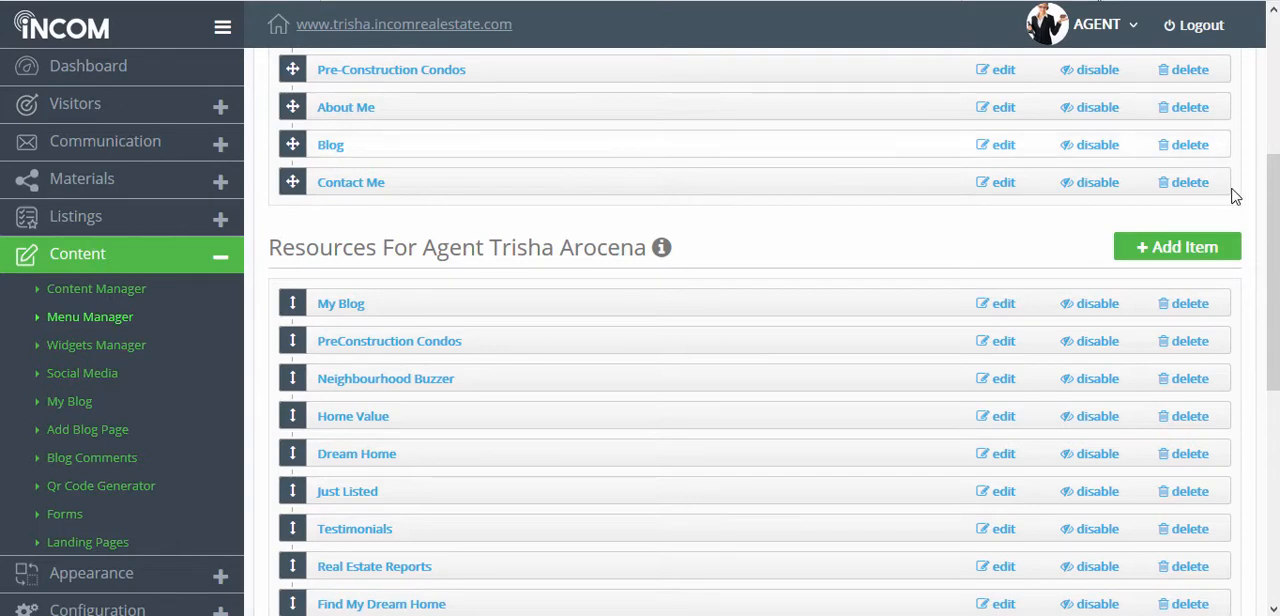
# Step: Start a new item in the agent's Site Menu and title it "Toronto Real Estate Properties"
pyautogui.moveTo(1273, 205); pyautogui.dragTo(1268, 50)
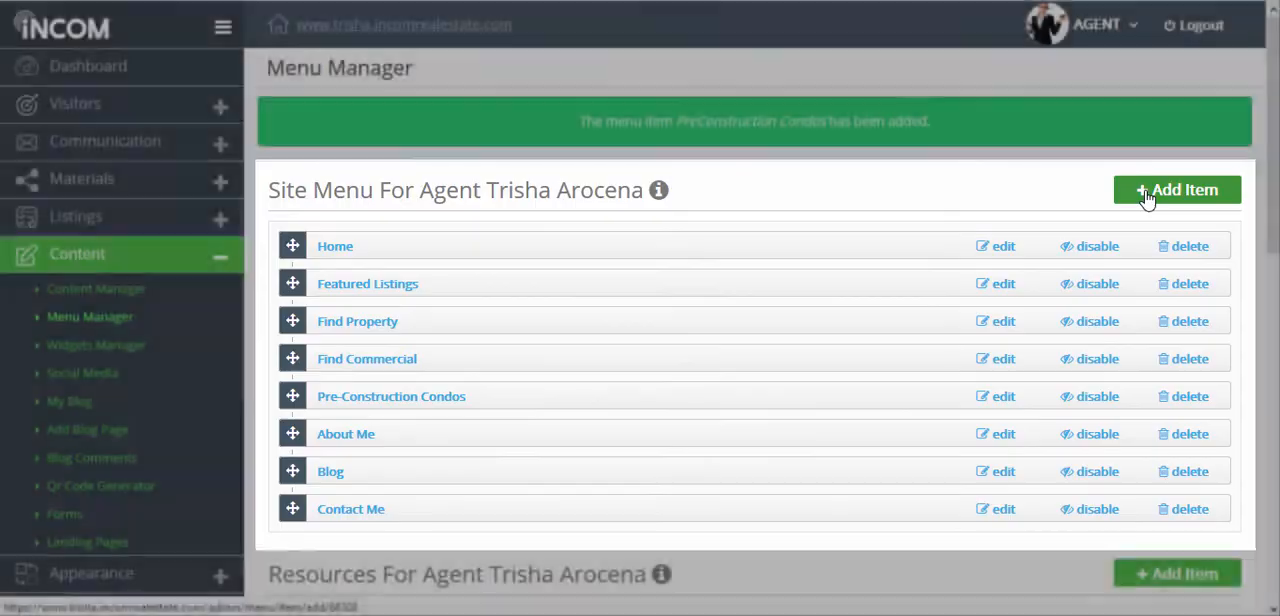
pyautogui.click(1147, 199)
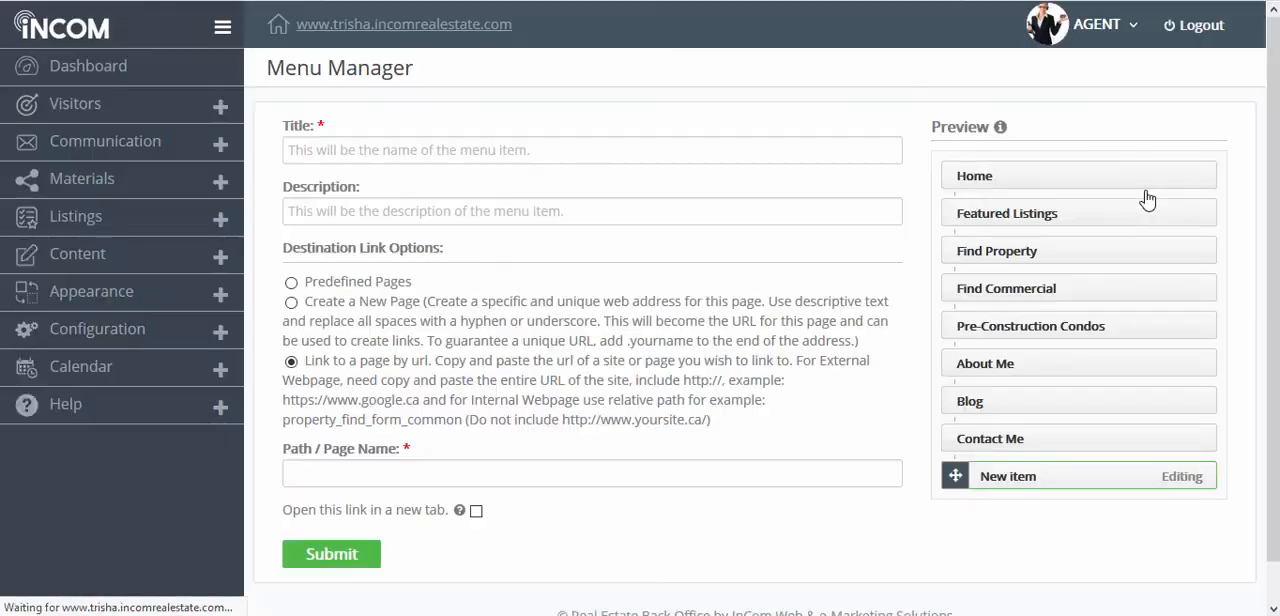
pyautogui.click(509, 149)
pyautogui.write('Toro')
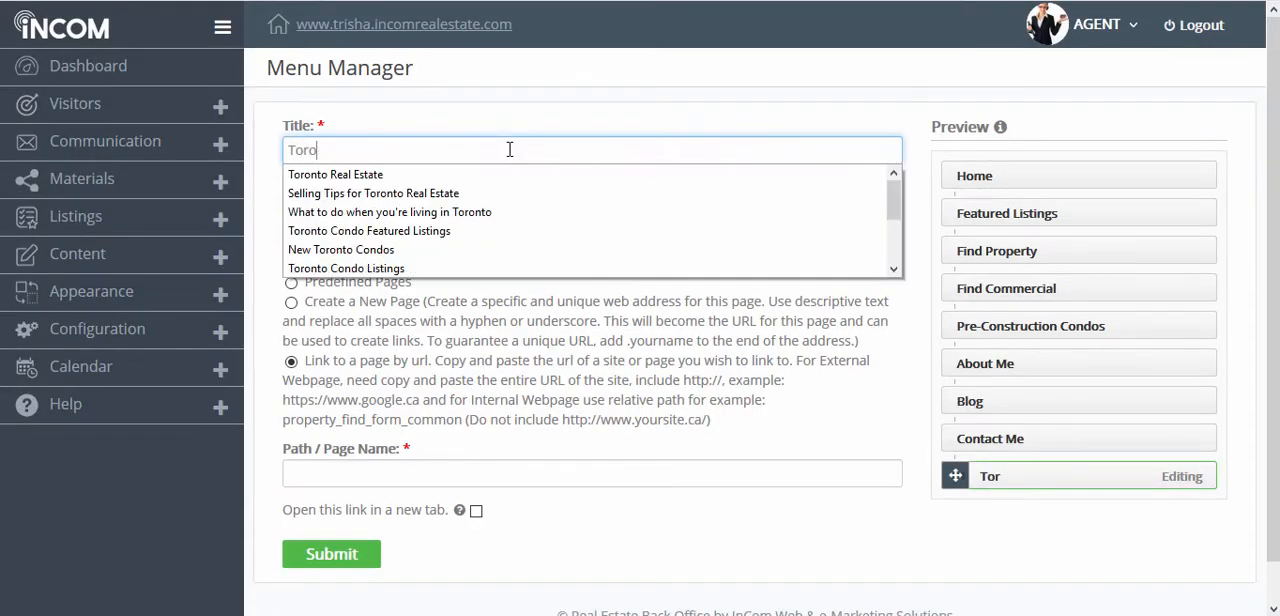
pyautogui.write('nto Real E')
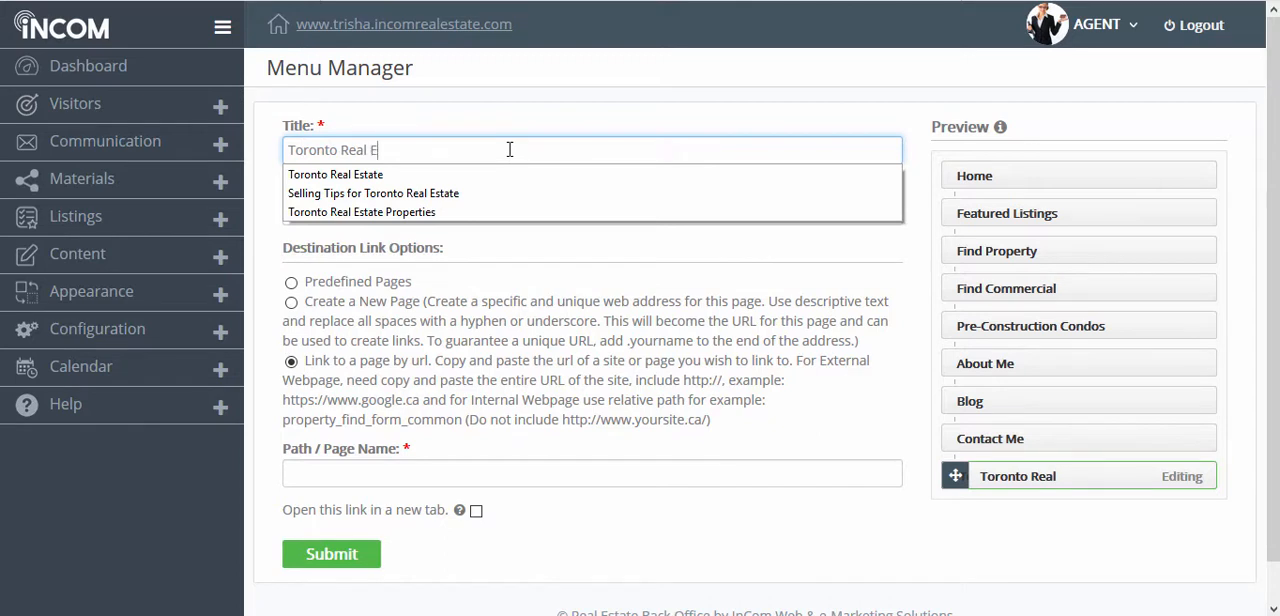
pyautogui.write('state Properties')
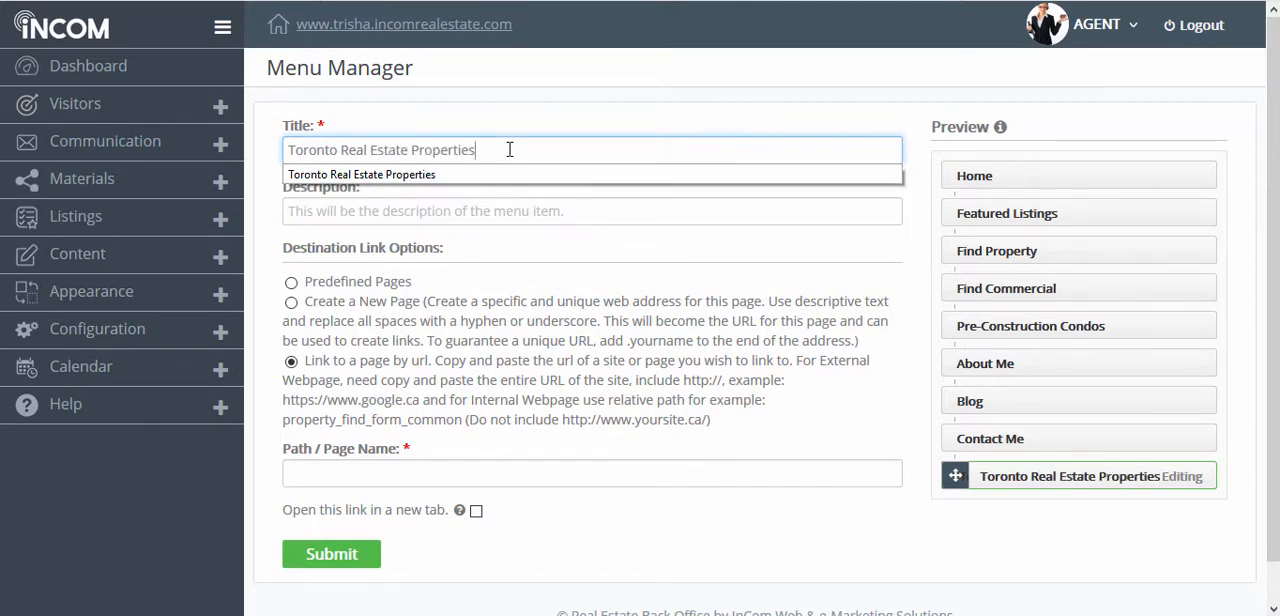
# Step: Set the new Site Menu item's description to "Toronto Real Estate Properties"
pyautogui.click(478, 211)
pyautogui.write('To')
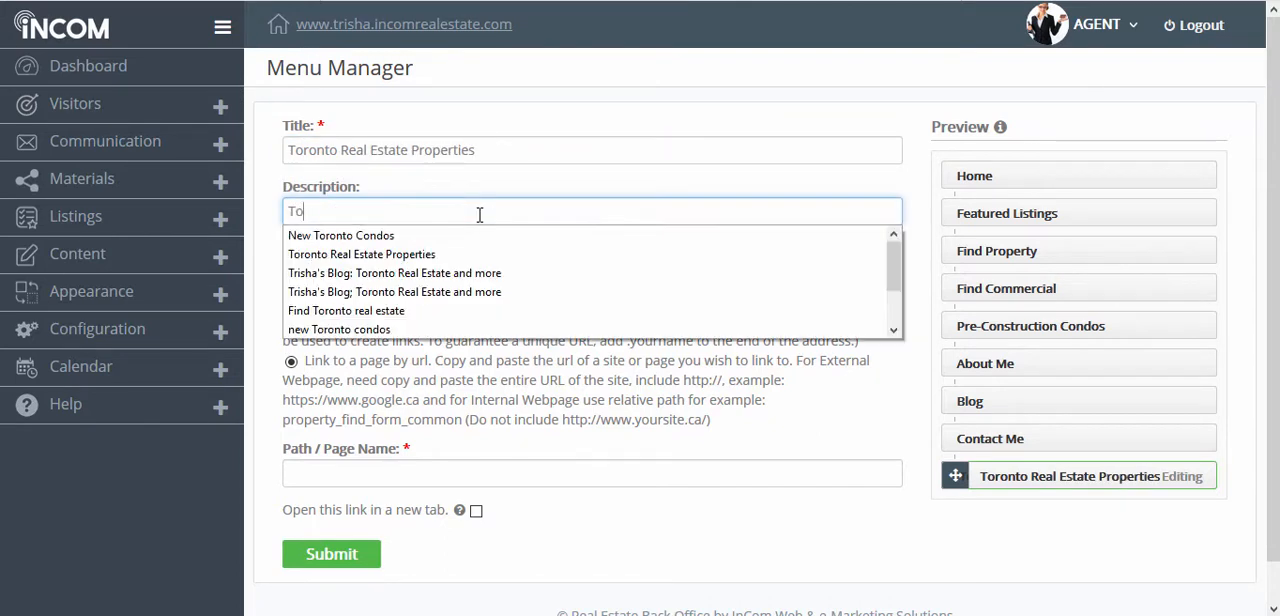
pyautogui.write('ronto Real E')
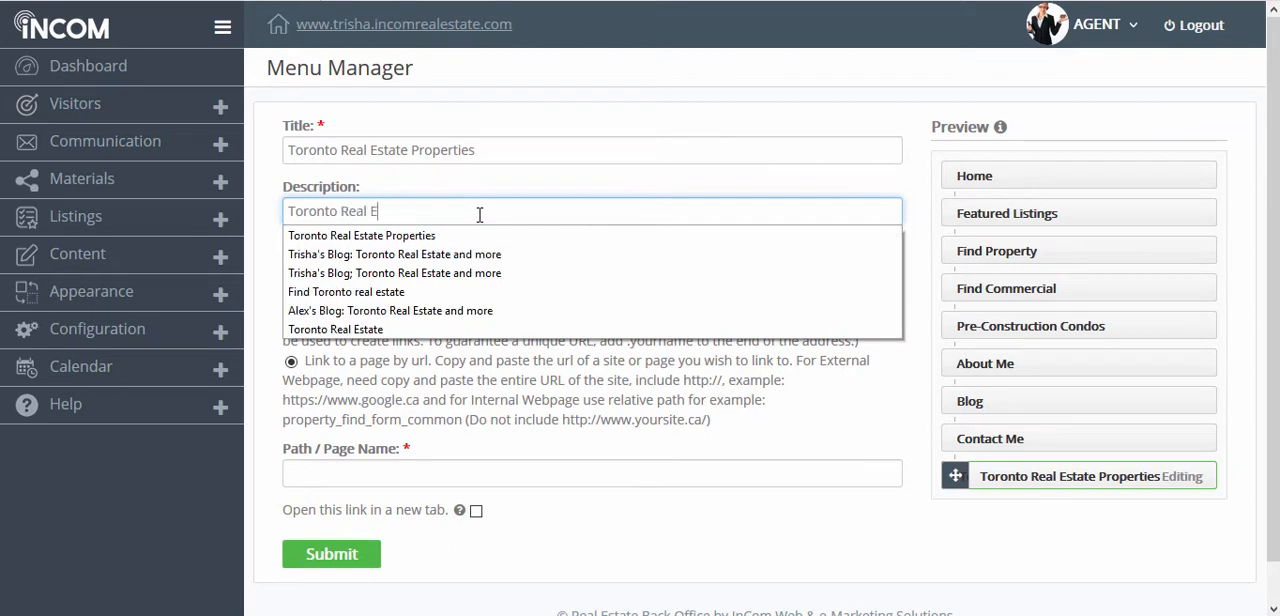
pyautogui.write('s')
pyautogui.press('Down')
pyautogui.press('Return')
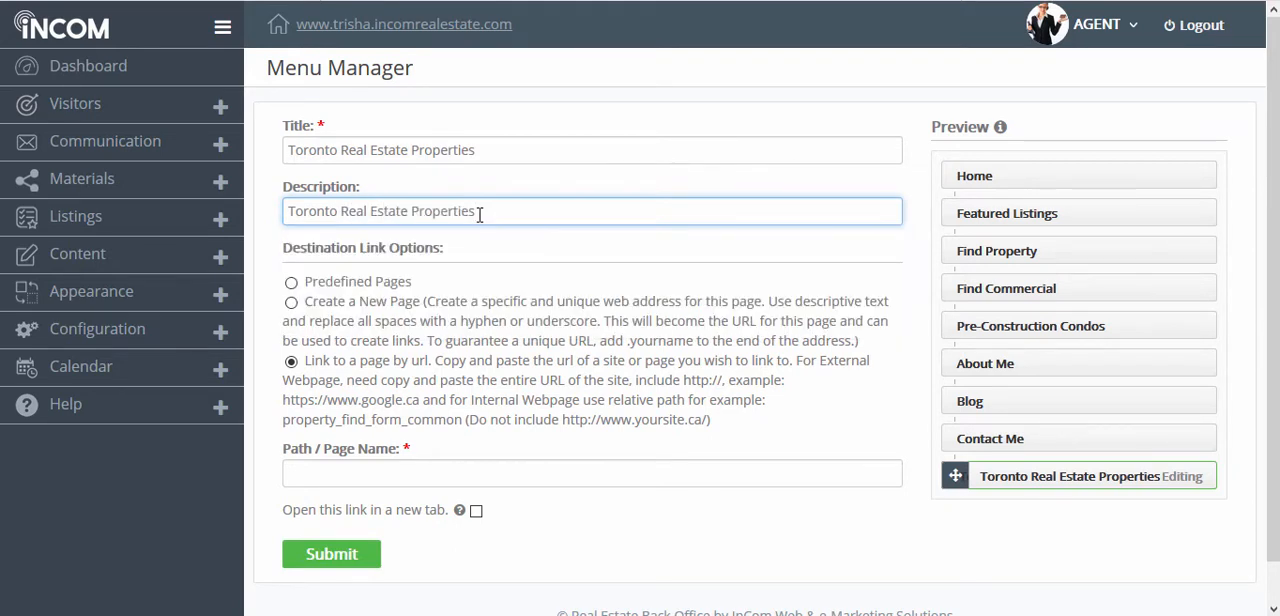
# Step: Paste the copied URL of the website's Toronto property search results as the new item's path / page name
pyautogui.click(362, 478)
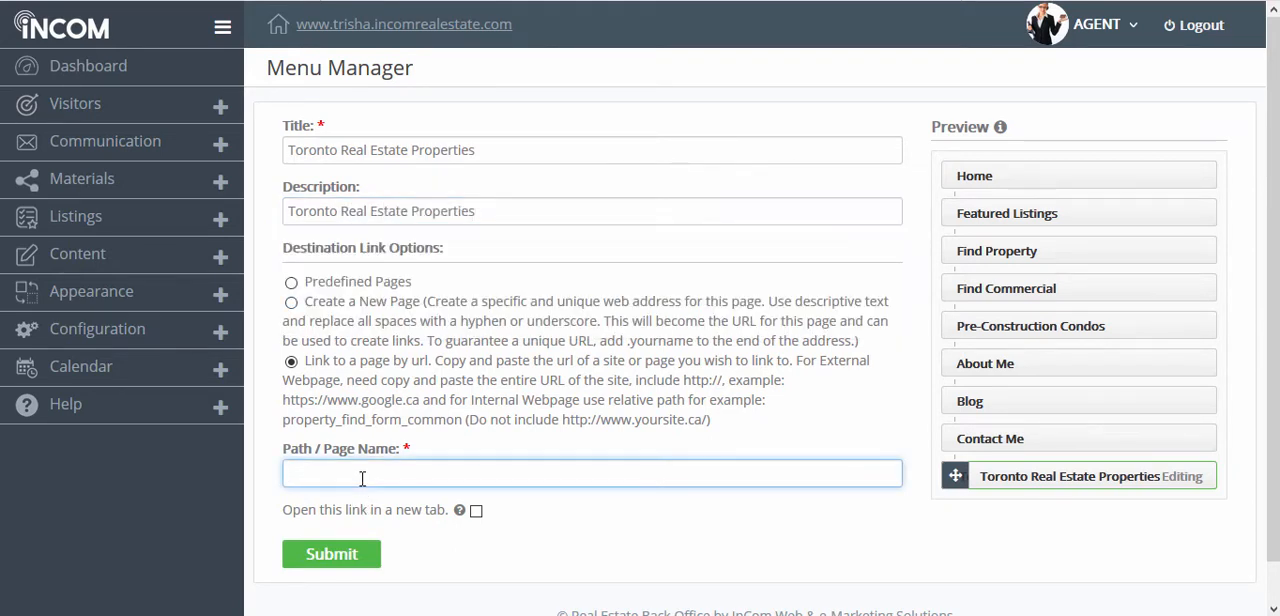
pyautogui.rightClick(329, 476)
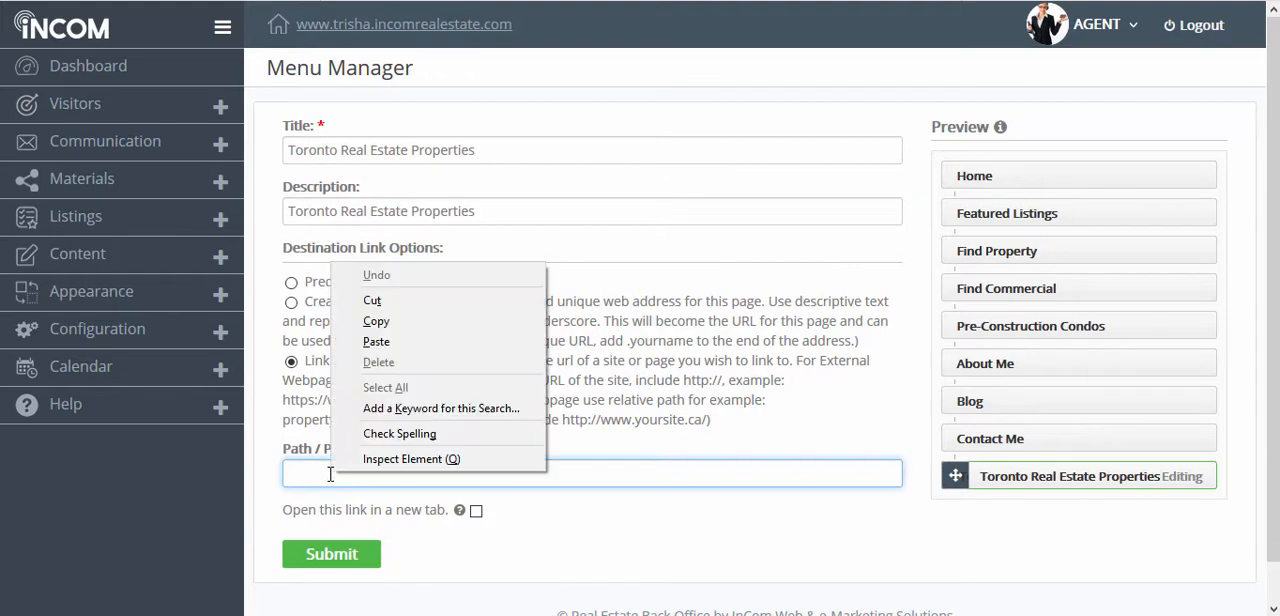
pyautogui.click(377, 342)
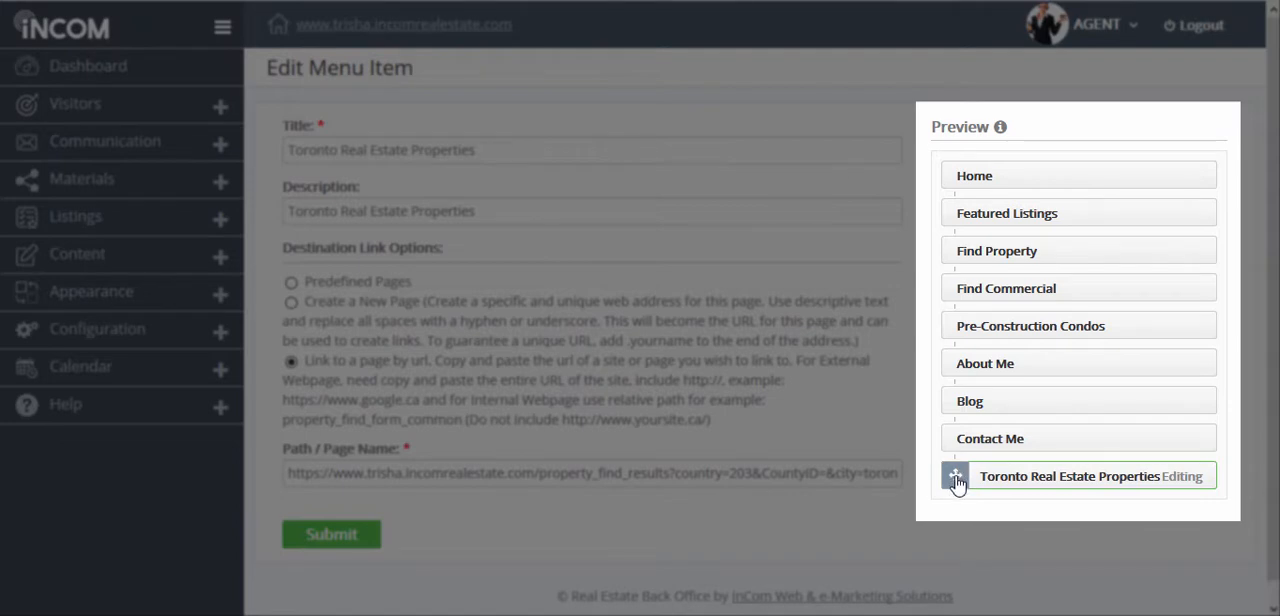
# Step: Place Toronto Real Estate Properties in the menu preview as a sub-item of Find Property and submit the menu item
pyautogui.moveTo(955, 481); pyautogui.dragTo(955, 289)
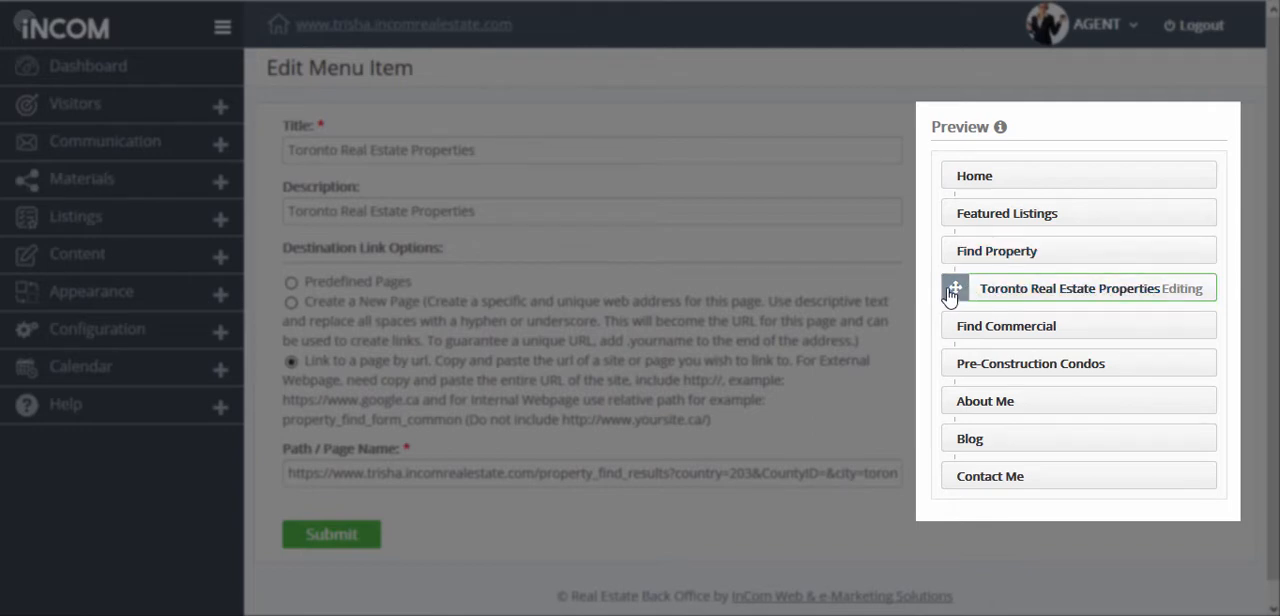
pyautogui.moveTo(956, 290); pyautogui.dragTo(1027, 292)
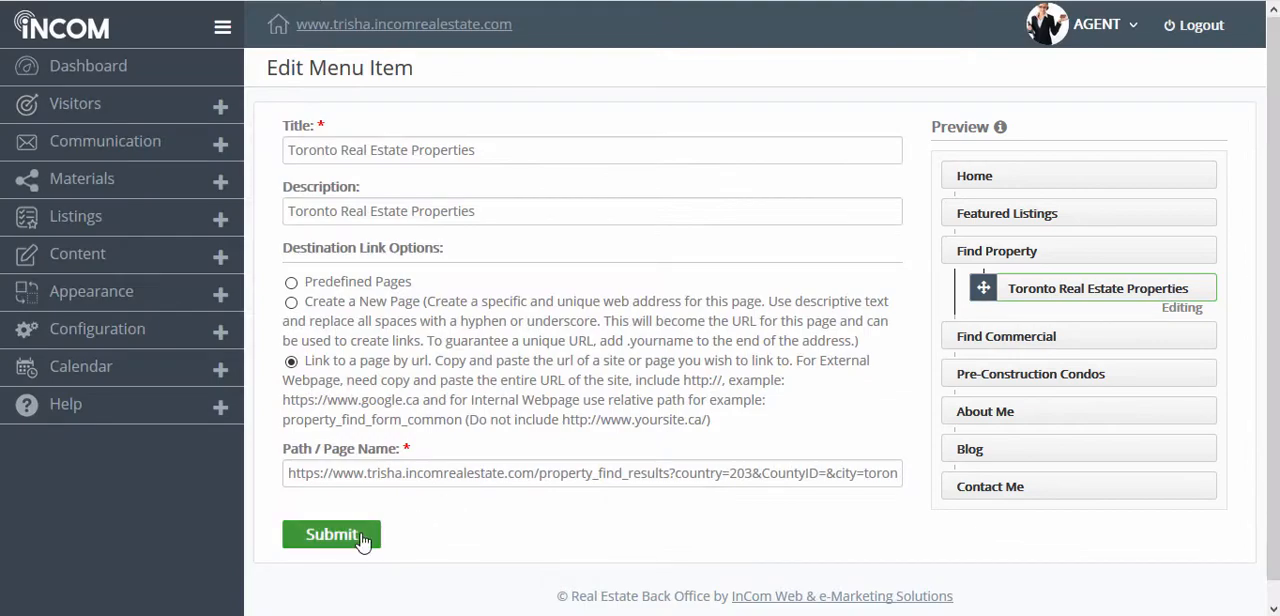
pyautogui.click(362, 541)
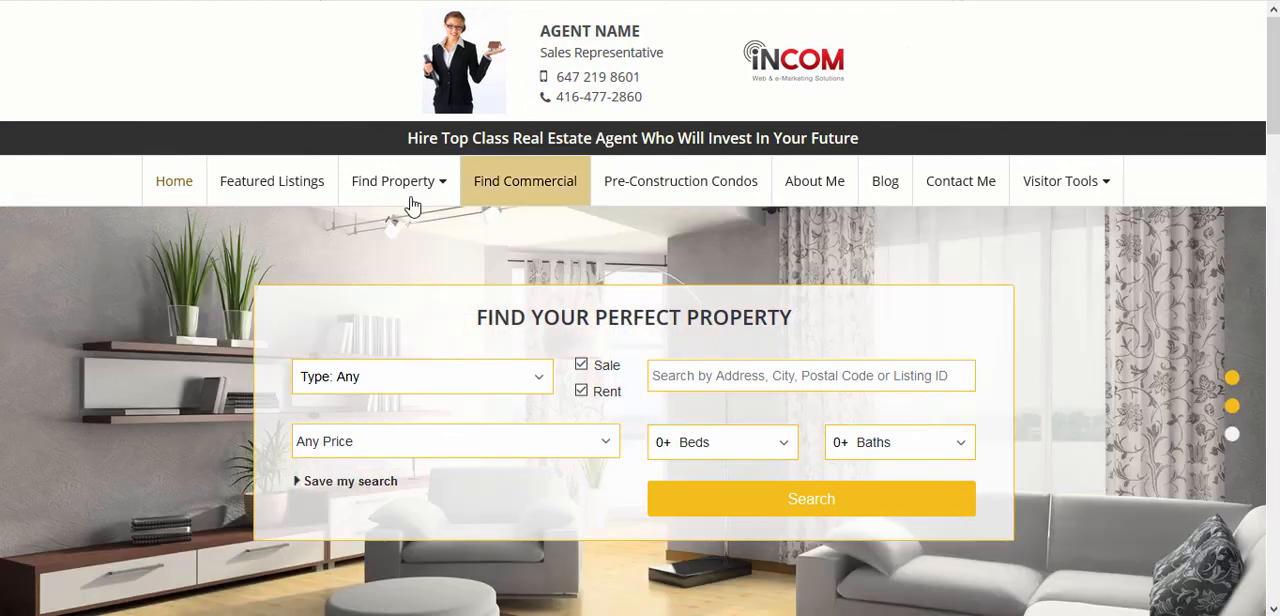
# Step: Open Toronto Real Estate Properties from the live website's Find Property menu and look through the listings page
pyautogui.moveTo(412, 205)
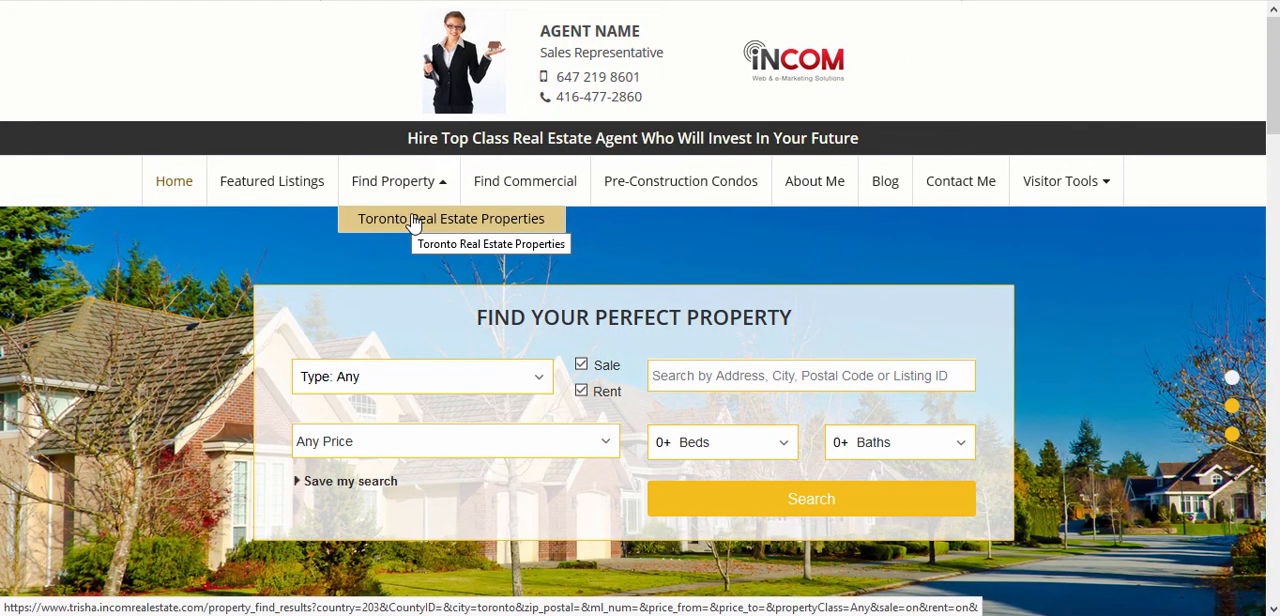
pyautogui.click(413, 220)
pyautogui.moveTo(1270, 100); pyautogui.dragTo(1266, 286)
pyautogui.moveTo(1266, 286); pyautogui.dragTo(1266, 310)
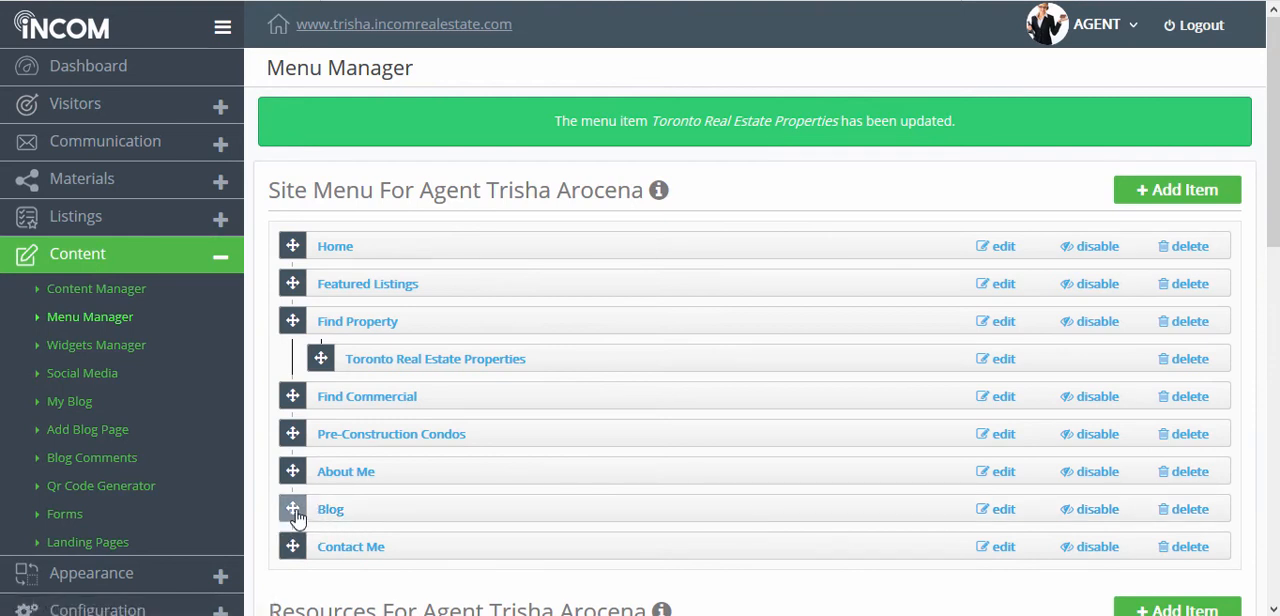
# Step: Make Blog a sub-item of About Me in the agent's Site Menu and save the menu changes
pyautogui.moveTo(292, 515); pyautogui.dragTo(362, 511)
pyautogui.scroll(-1, 362, 514)
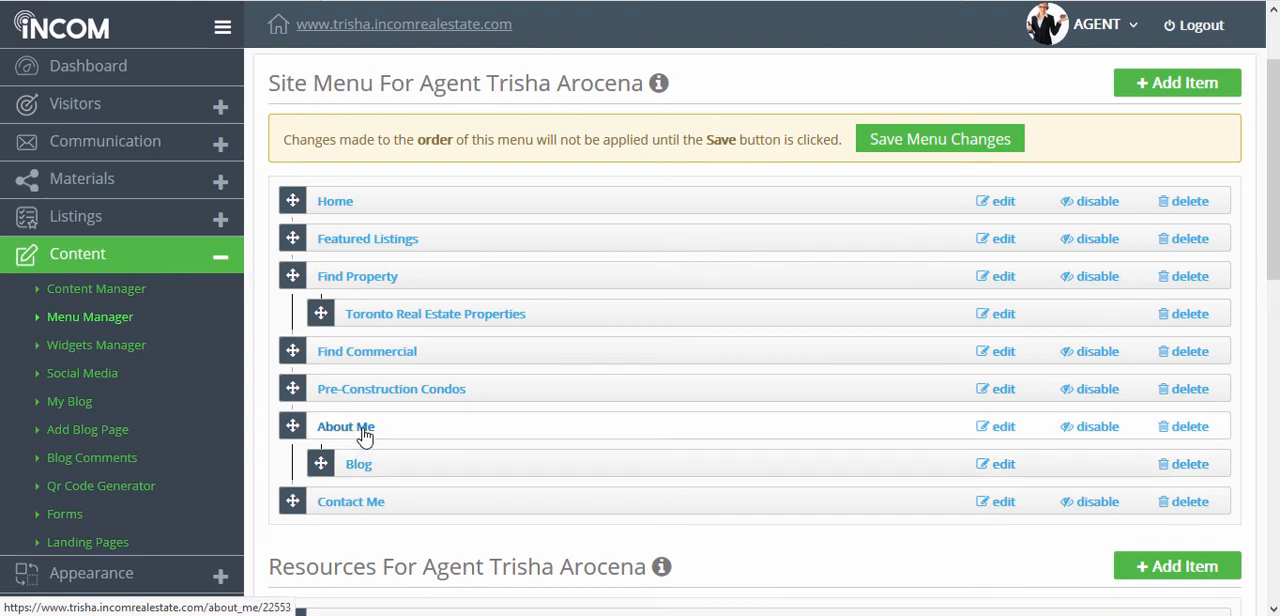
pyautogui.click(957, 140)
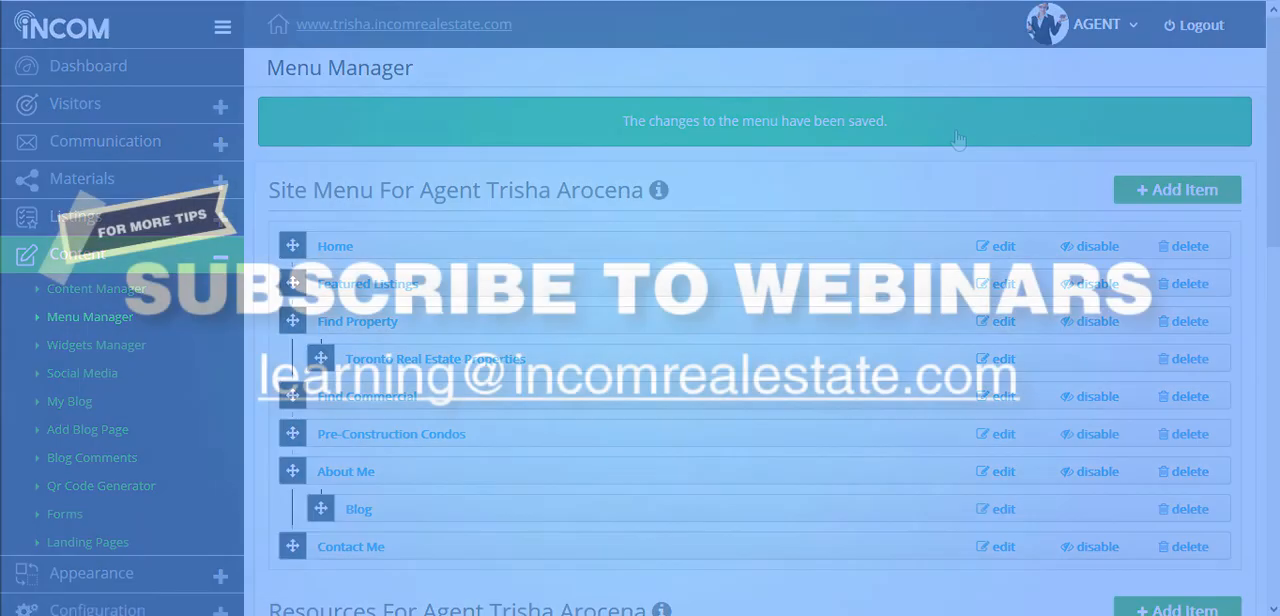